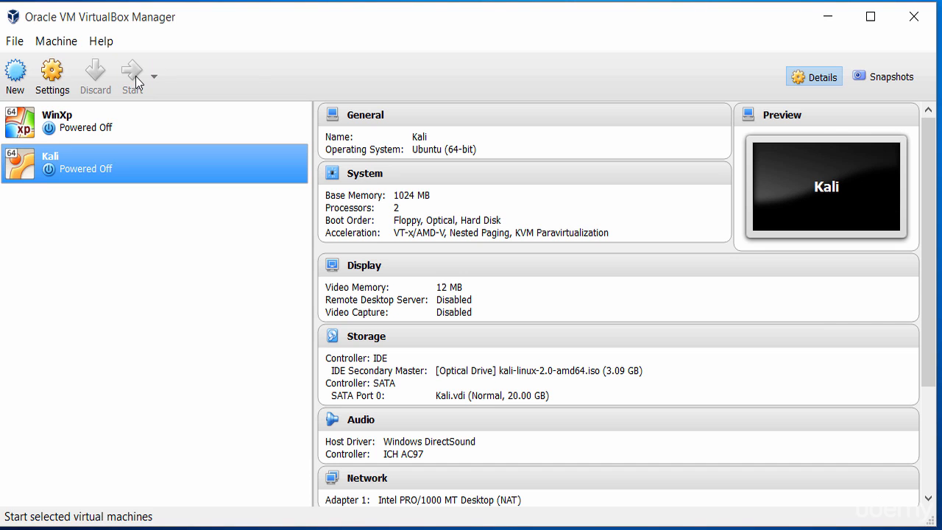
# - Start the Kali virtual machine and let it capture the mouse, with the capture message set not to show again
pyautogui.click(133, 74)
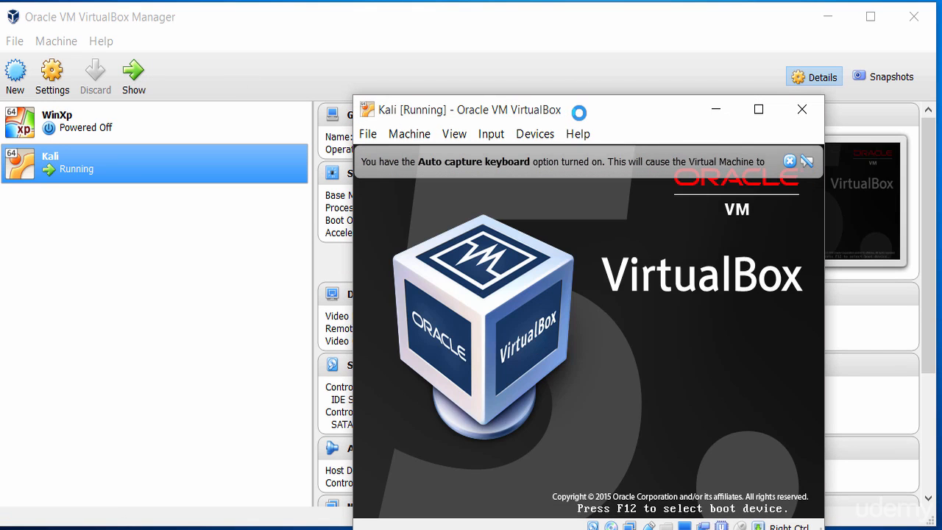
pyautogui.moveTo(560, 116); pyautogui.dragTo(495, 78)
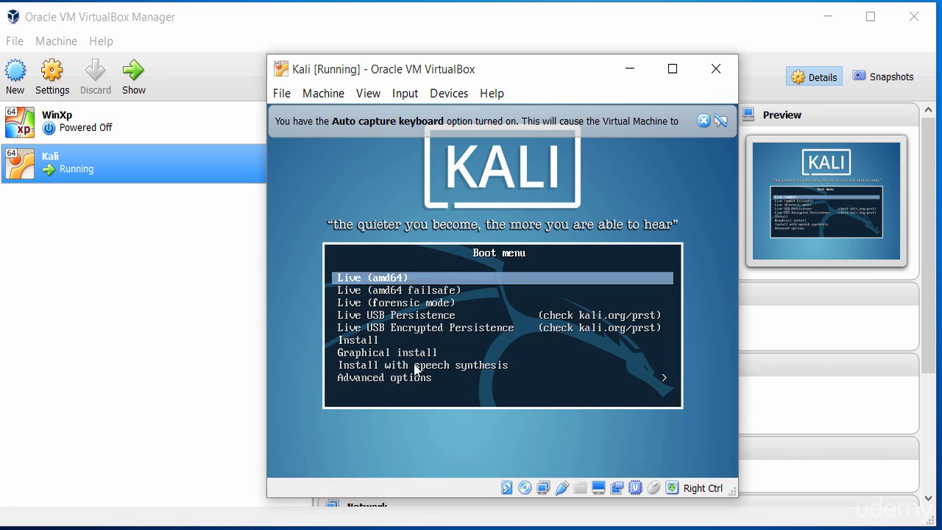
pyautogui.click(494, 355)
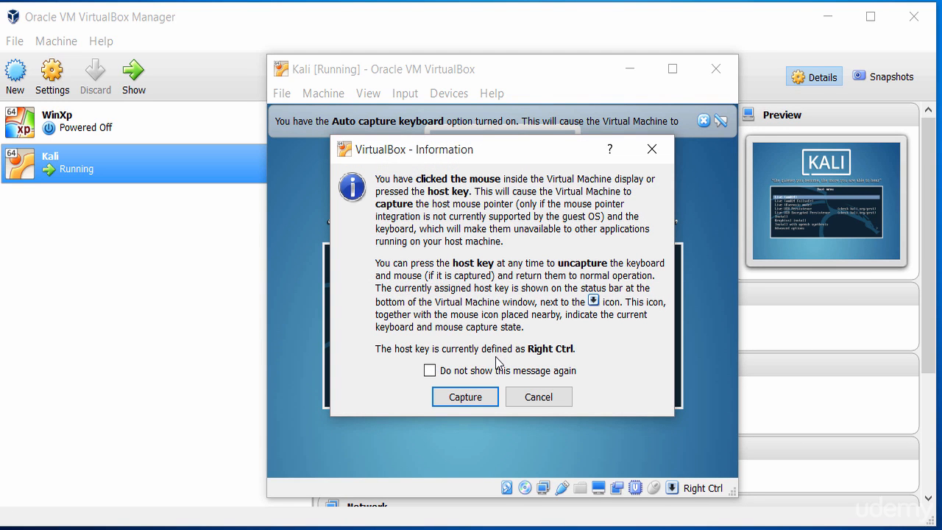
pyautogui.click(429, 372)
pyautogui.click(474, 400)
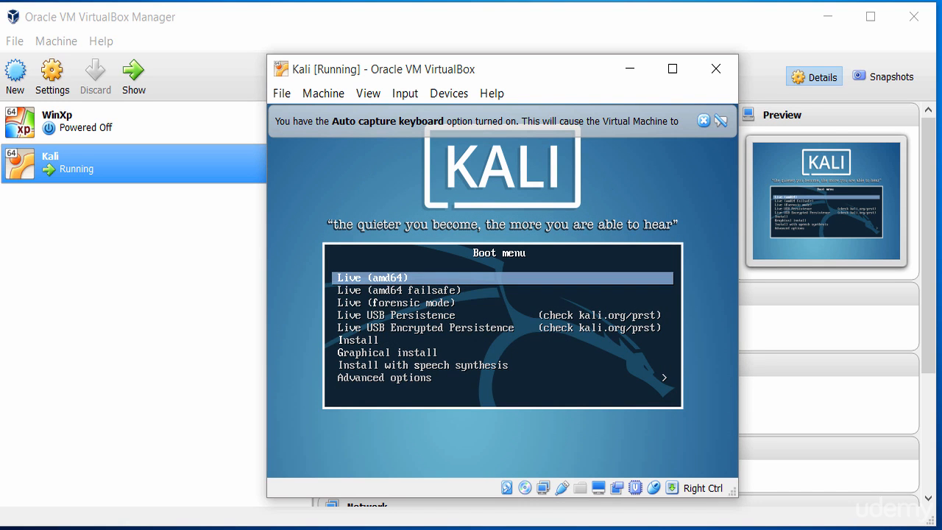
# - Boot the Kali virtual machine into the text-mode Install option
pyautogui.press('Down')
pyautogui.press('Down')
pyautogui.press('Down')
pyautogui.press('Down')
pyautogui.press('Up')
pyautogui.press('Up')
pyautogui.press('Up')
pyautogui.press('Up')
pyautogui.press('Down')
pyautogui.press('Down')
pyautogui.press('Down')
pyautogui.press('Down')
pyautogui.press('Down')
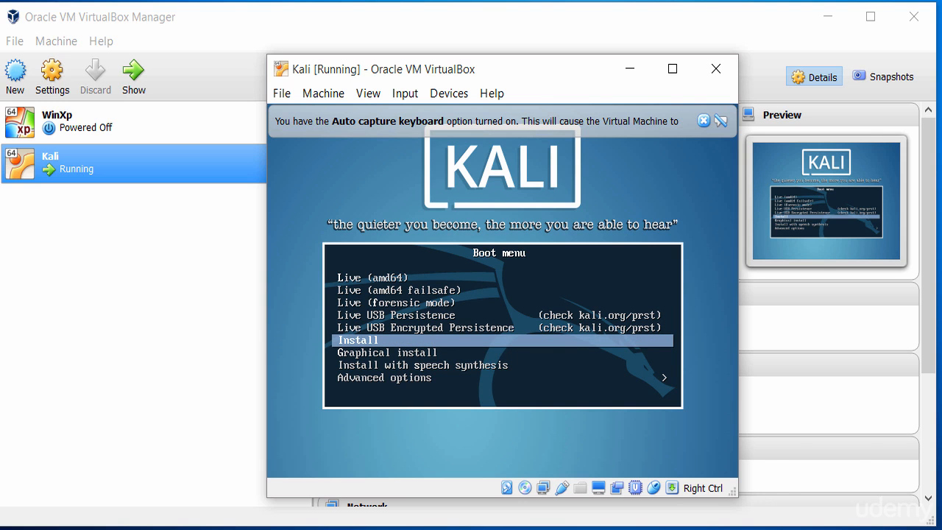
pyautogui.press('Return')
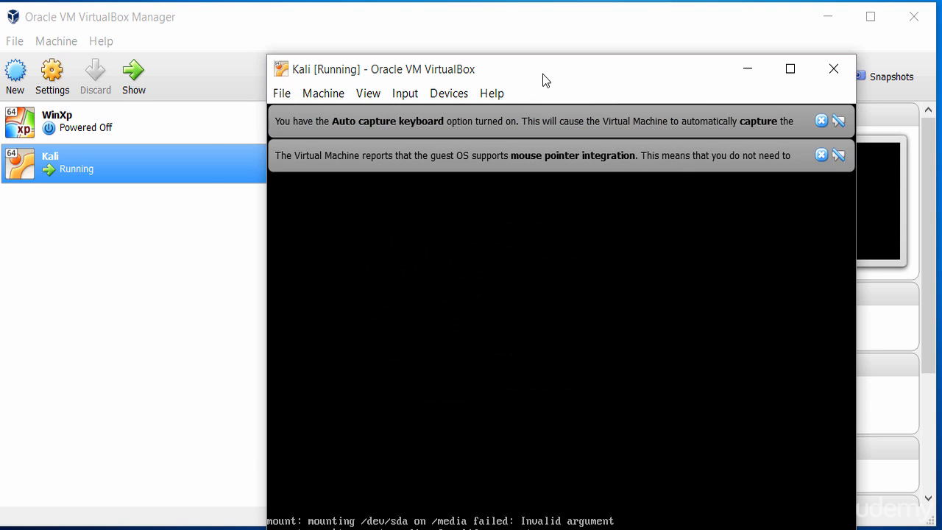
# - Dismiss the two notices over the virtual machine display and set the installation language to English
pyautogui.moveTo(538, 57); pyautogui.dragTo(476, 13)
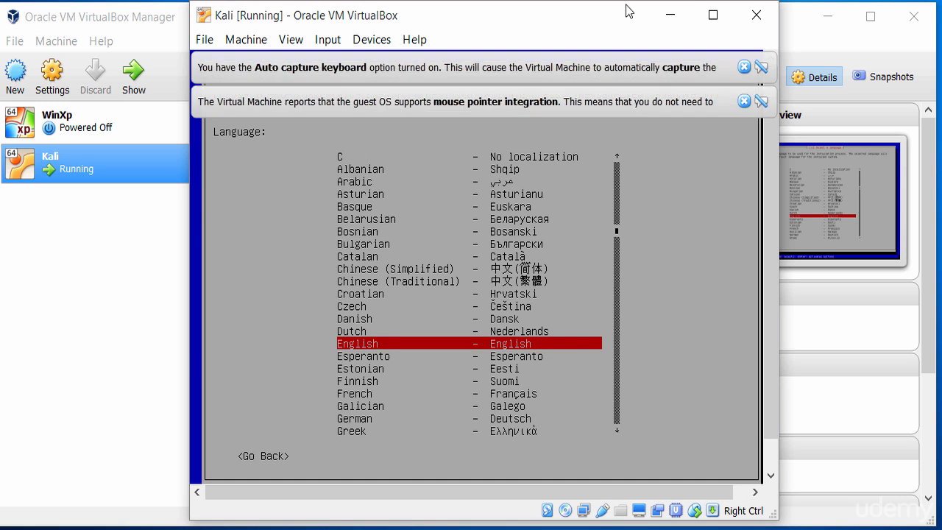
pyautogui.click(744, 101)
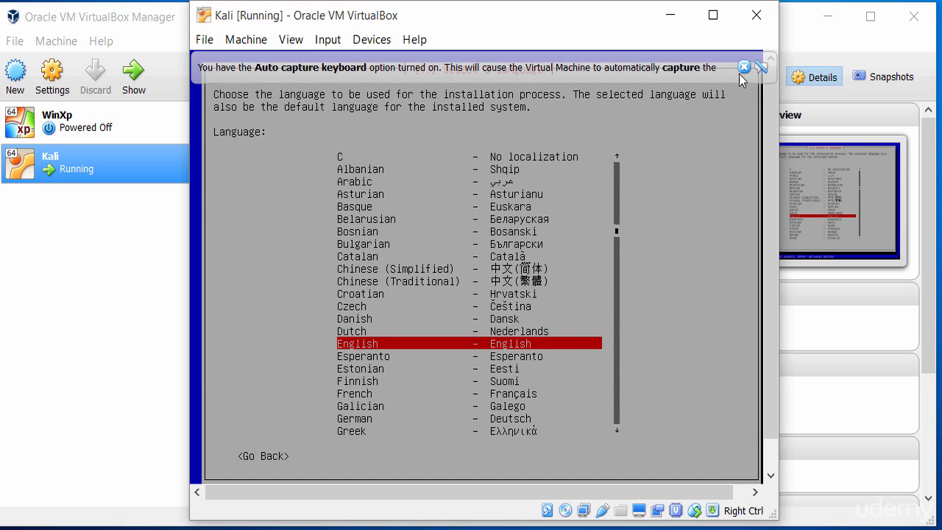
pyautogui.click(744, 67)
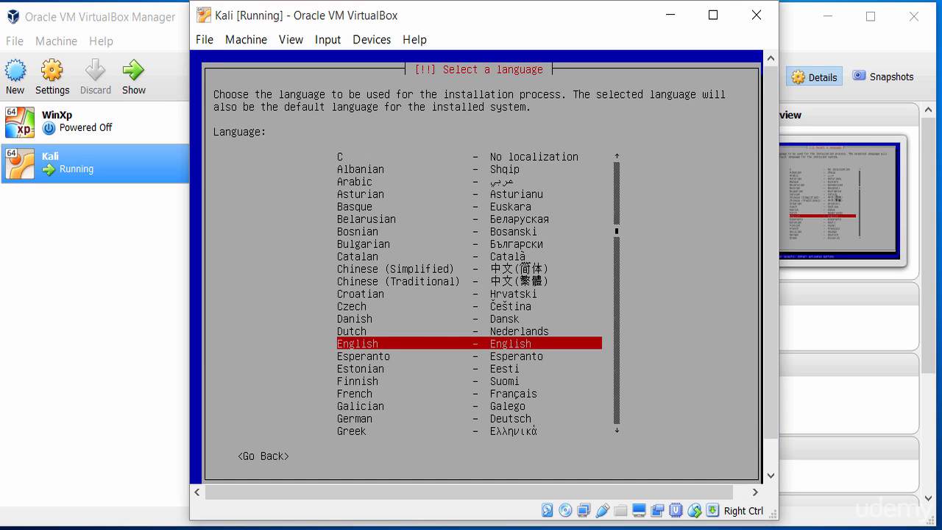
pyautogui.press('Return')
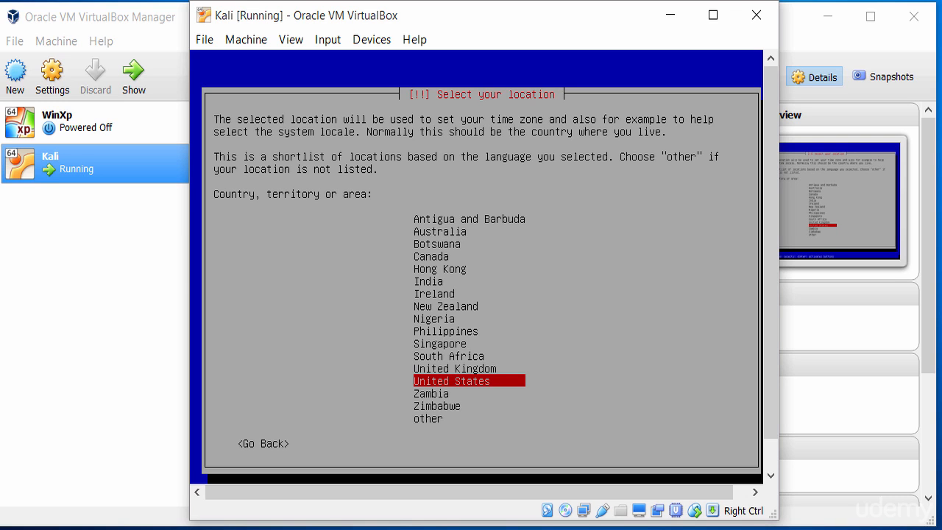
# - Set the installation location to United States and the keymap to American English
pyautogui.press('Up')
pyautogui.press('Up')
pyautogui.press('Up')
pyautogui.press('Up')
pyautogui.press('Up')
pyautogui.press('Up')
pyautogui.press('Up')
pyautogui.press('Up')
pyautogui.press('Up')
pyautogui.press('Up')
pyautogui.press('Up')
pyautogui.press('Up')
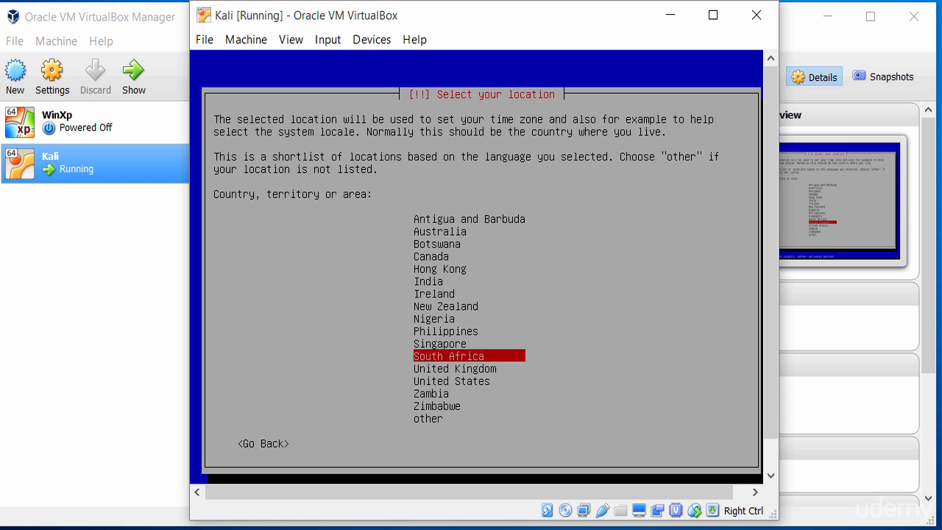
pyautogui.press('Down')
pyautogui.press('Down')
pyautogui.press('Down')
pyautogui.press('Down')
pyautogui.press('Down')
pyautogui.press('Down')
pyautogui.press('Down')
pyautogui.press('Down')
pyautogui.press('Down')
pyautogui.press('Down')
pyautogui.press('Down')
pyautogui.press('Down')
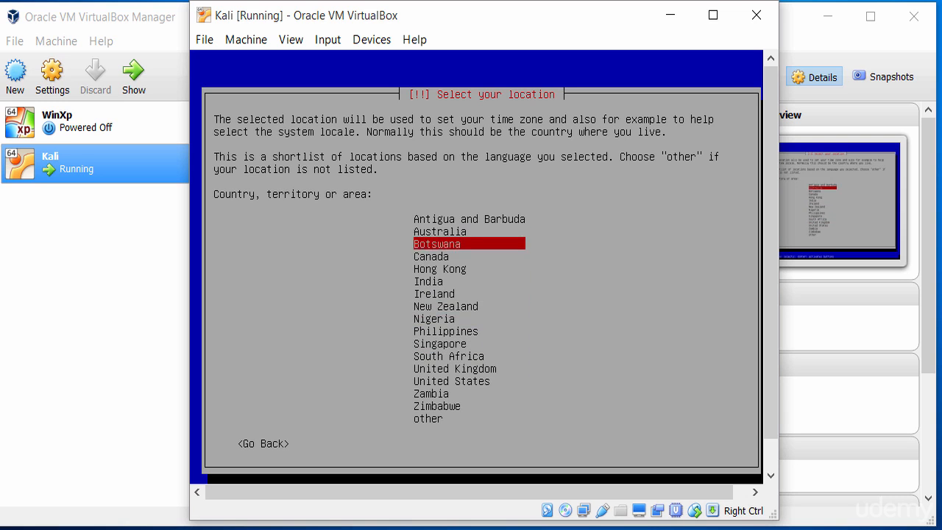
pyautogui.press('Up')
pyautogui.press('Return')
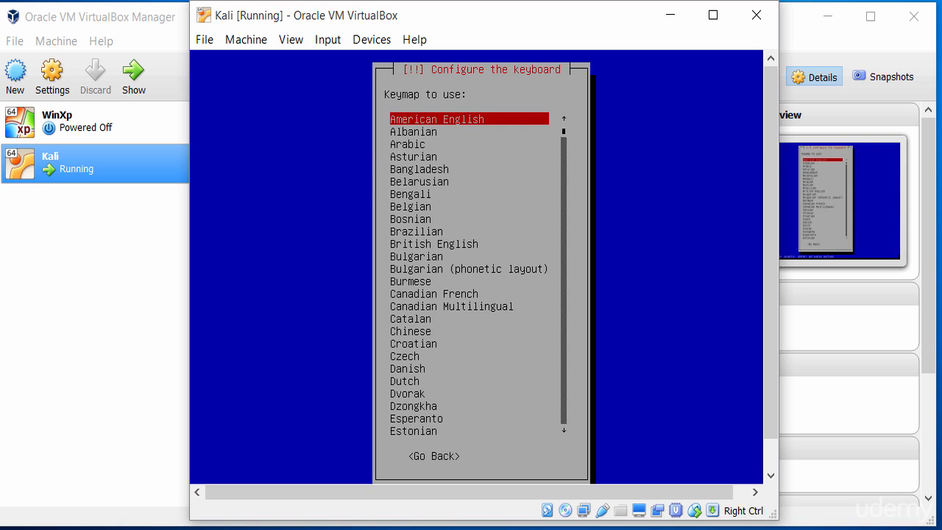
pyautogui.press('Return')
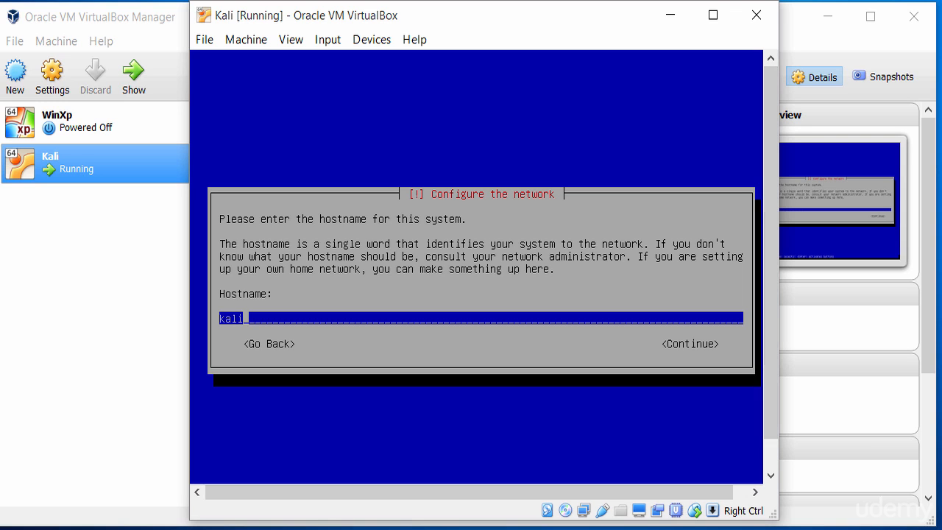
# - Accept kali as the hostname and set the domain name to test.local
pyautogui.press('Tab')
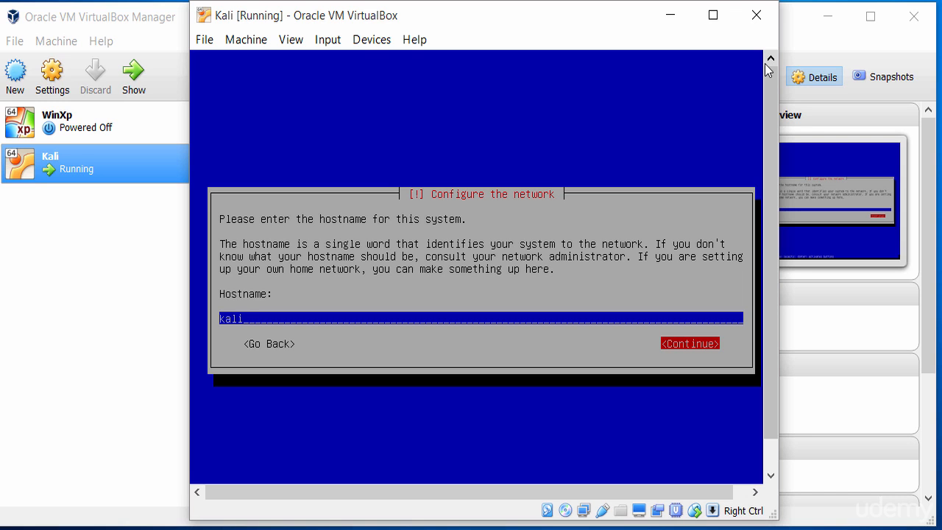
pyautogui.press('Return')
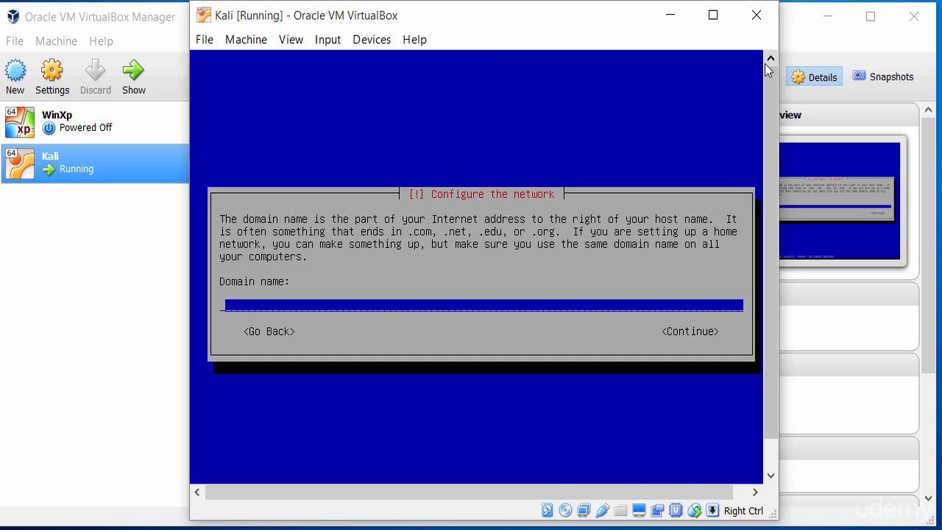
pyautogui.write('test.local')
pyautogui.press('Tab')
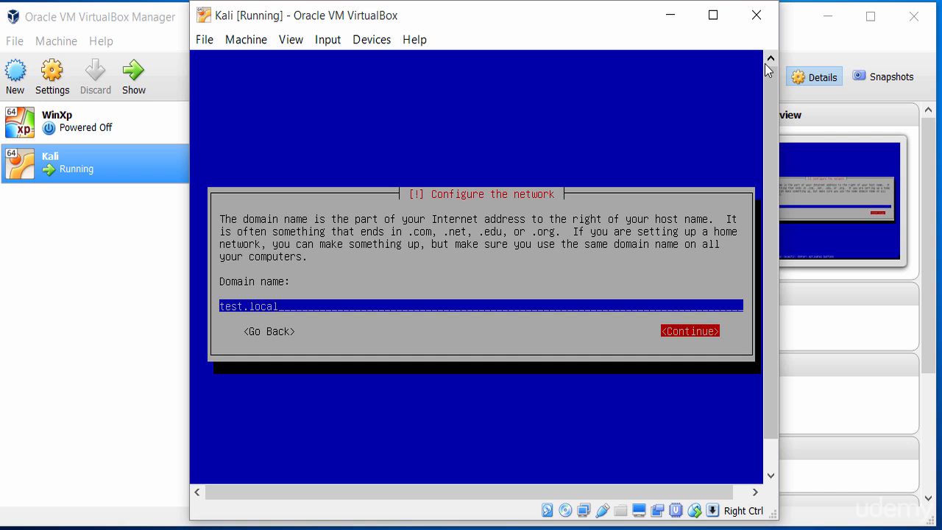
pyautogui.press('Return')
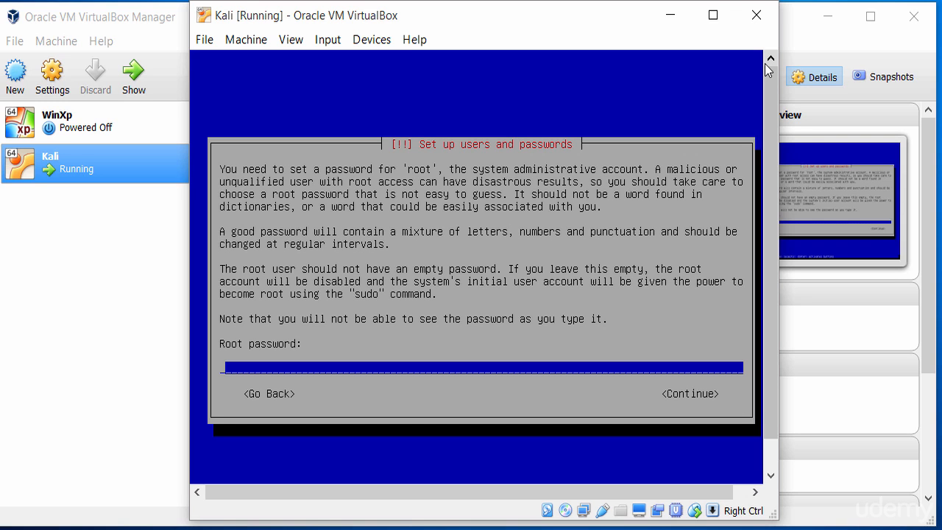
# - Enter the root password and re-enter it for verification
pyautogui.write('******')
pyautogui.press('Tab')
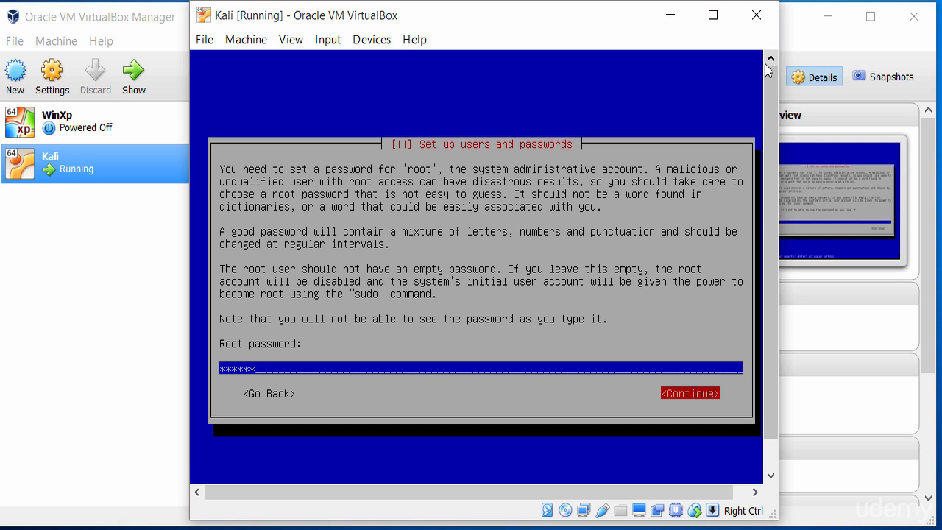
pyautogui.press('Return')
pyautogui.write('******')
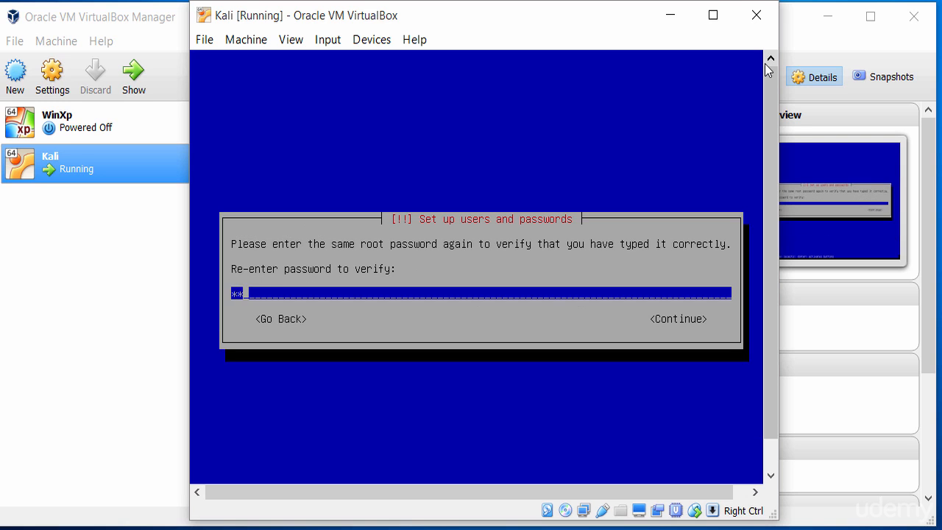
pyautogui.press('Return')
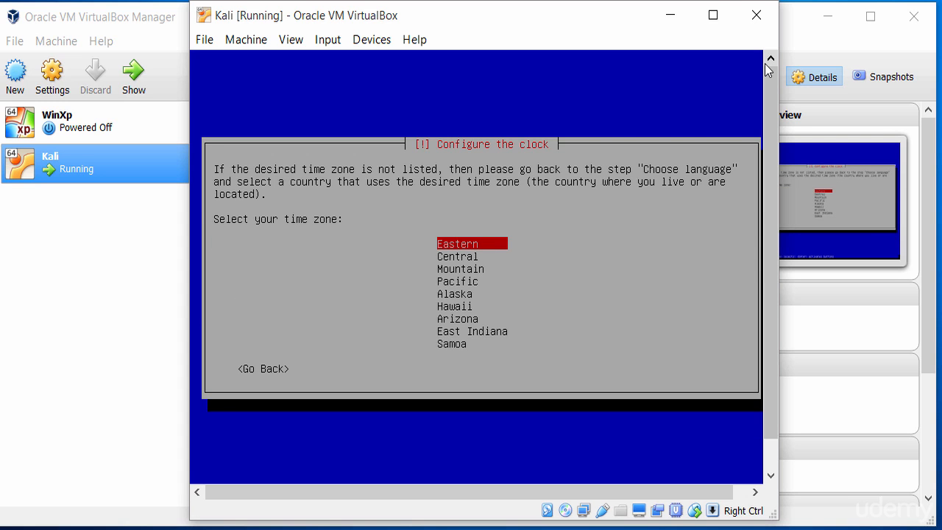
# - Set the system clock's time zone to Central
pyautogui.press('Down')
pyautogui.press('Down')
pyautogui.press('Down')
pyautogui.press('Down')
pyautogui.press('Down')
pyautogui.press('Down')
pyautogui.press('Down')
pyautogui.press('Down')
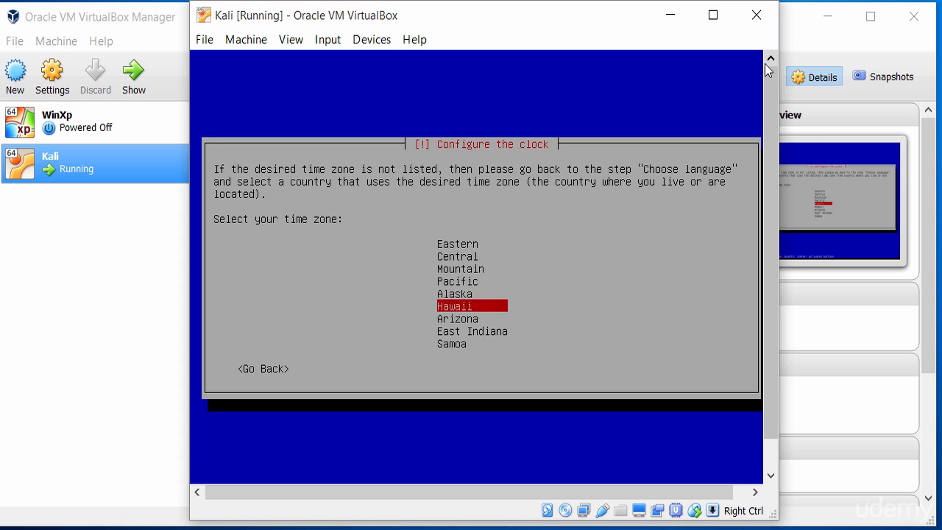
pyautogui.press('Up')
pyautogui.press('Up')
pyautogui.press('Up')
pyautogui.press('Up')
pyautogui.press('Up')
pyautogui.press('Up')
pyautogui.press('Up')
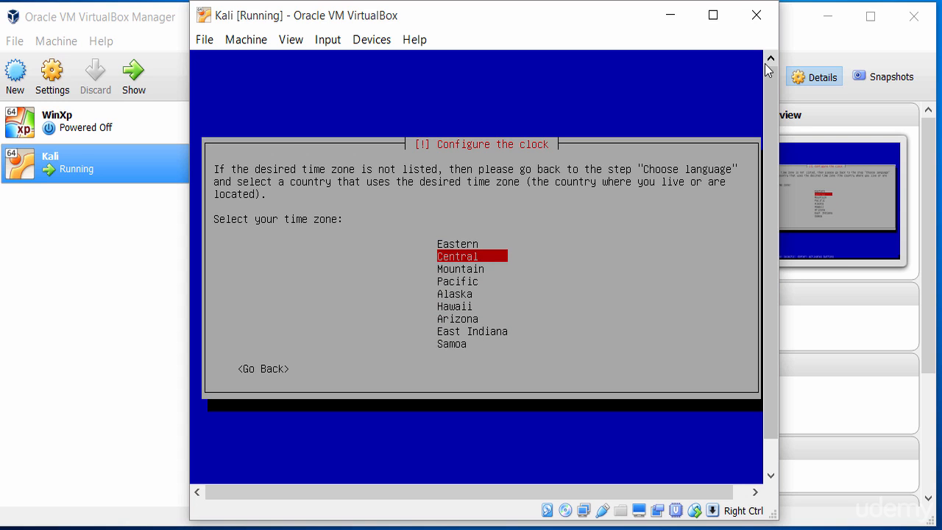
pyautogui.press('Return')
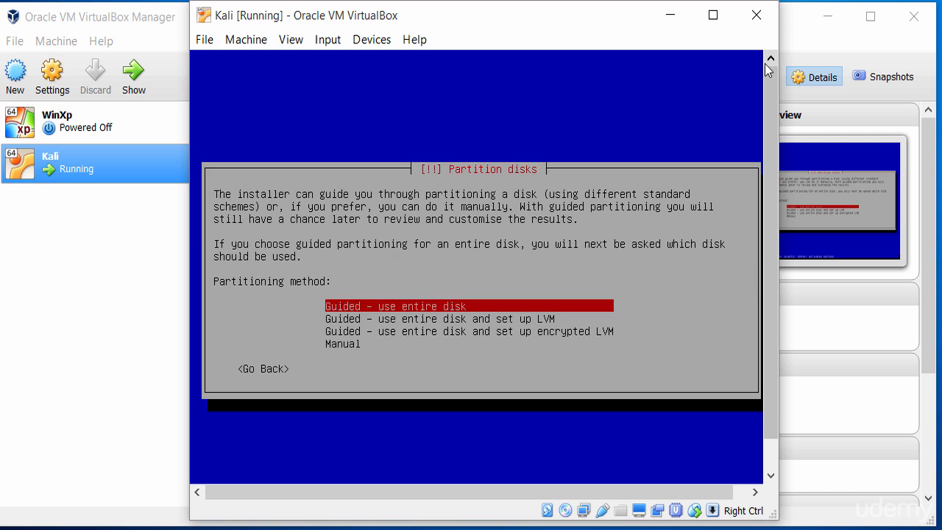
# - Choose Manual as the partitioning method for the disk
pyautogui.press('Down')
pyautogui.press('Up')
pyautogui.press('Down')
pyautogui.press('Down')
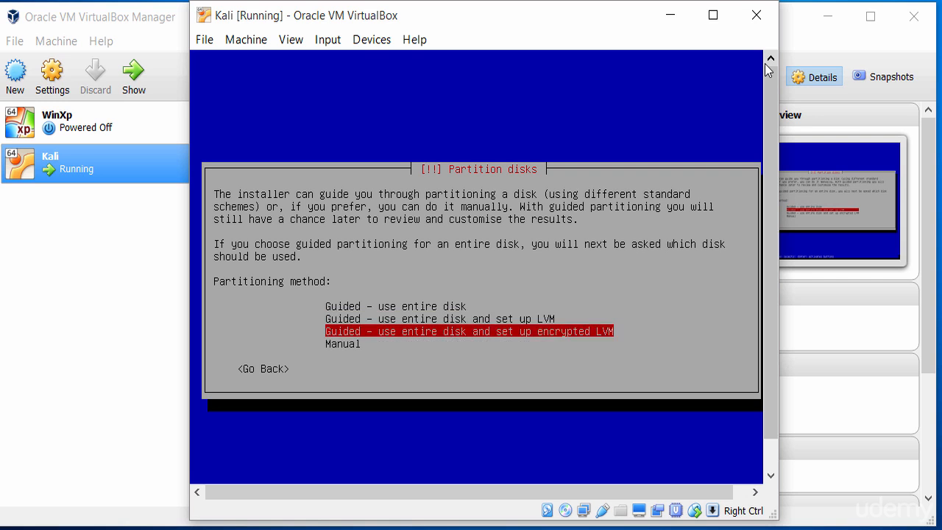
pyautogui.press('Up')
pyautogui.press('Up')
pyautogui.press('Up')
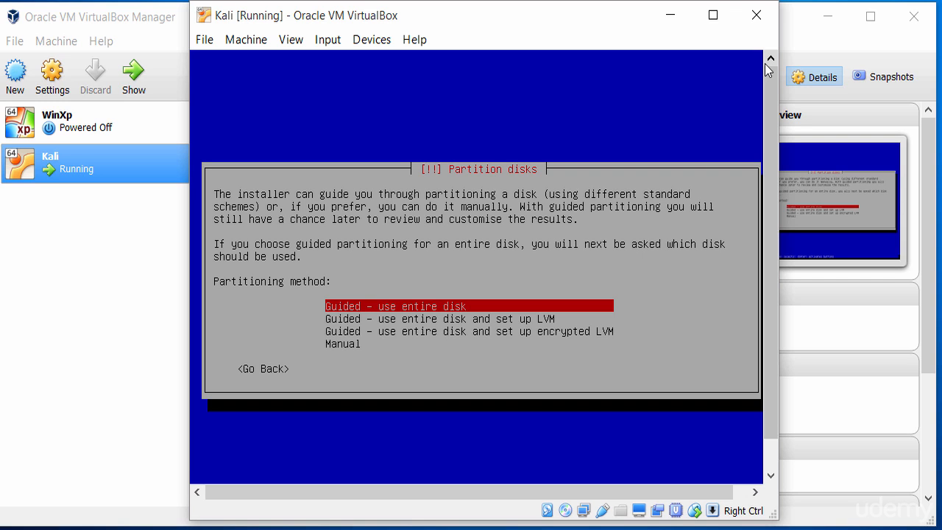
pyautogui.press('Down')
pyautogui.press('Down')
pyautogui.press('Up')
pyautogui.press('Up')
pyautogui.press('Down')
pyautogui.press('Down')
pyautogui.press('Down')
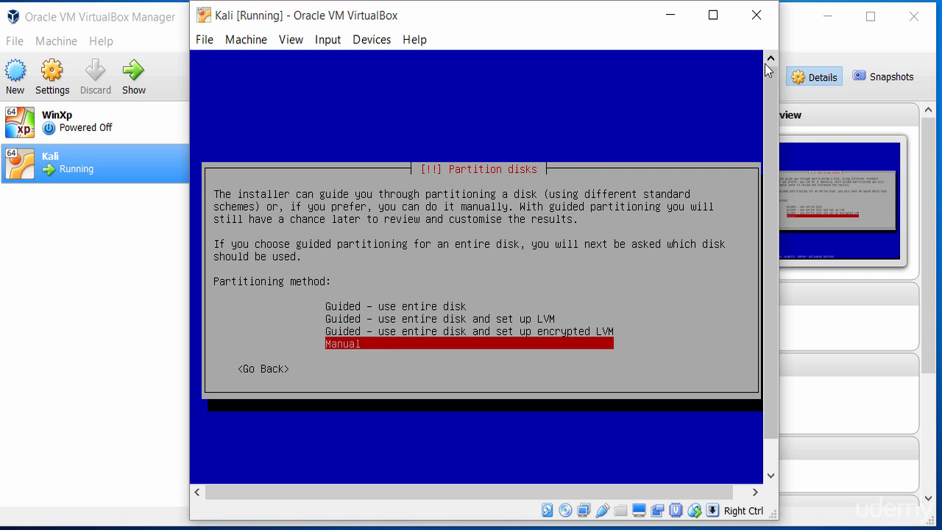
pyautogui.press('Up')
pyautogui.press('Up')
pyautogui.press('Up')
pyautogui.press('Down')
pyautogui.press('Down')
pyautogui.press('Down')
pyautogui.press('Return')
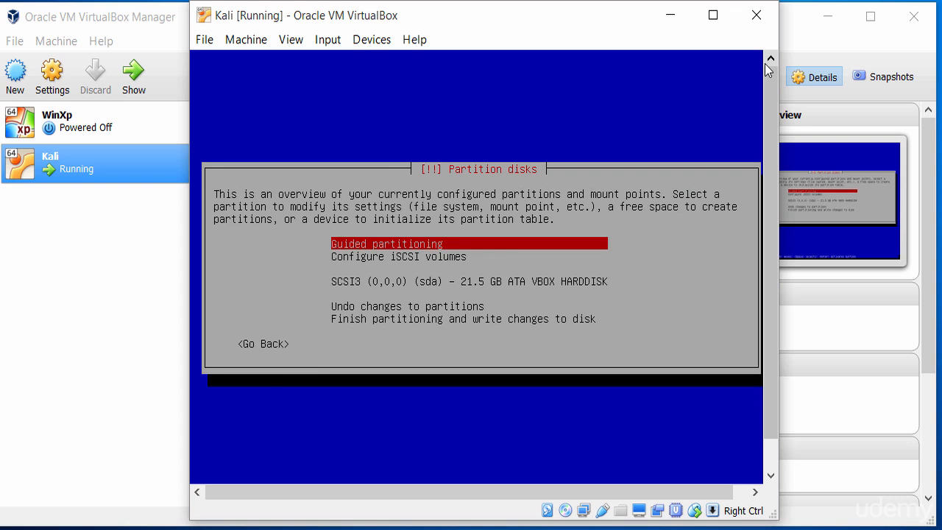
# - Create a new empty partition table on the SCSI3 (sda) 21.5 GB virtual hard disk
pyautogui.press('Down')
pyautogui.press('Up')
pyautogui.press('Down')
pyautogui.press('Down')
pyautogui.press('Down')
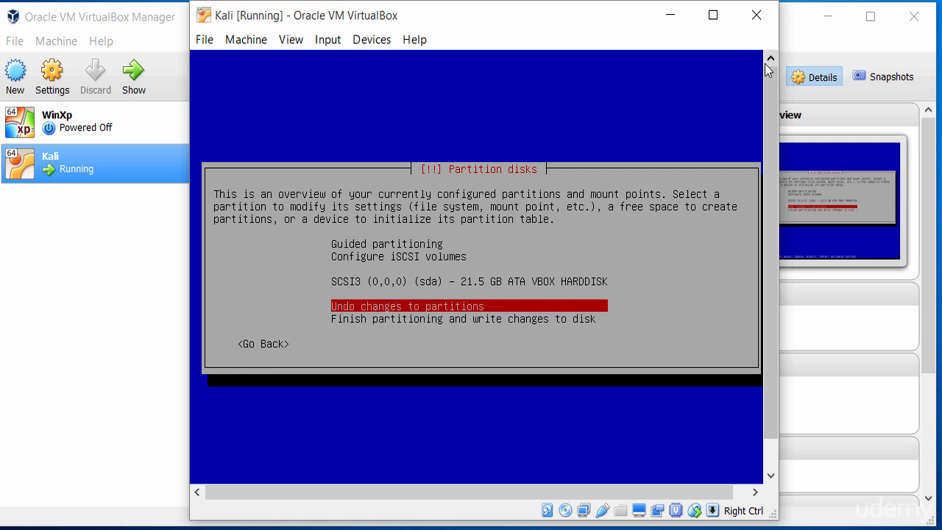
pyautogui.press('Up')
pyautogui.press('Up')
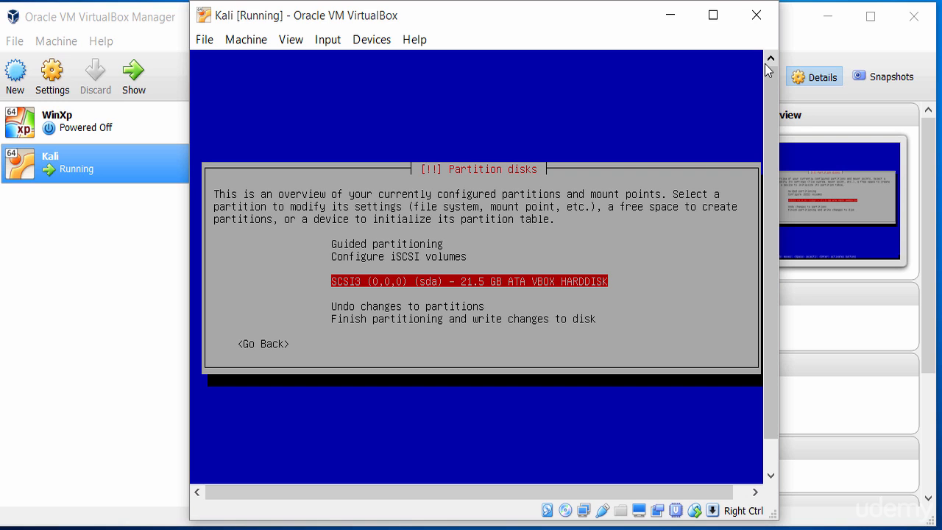
pyautogui.press('Return')
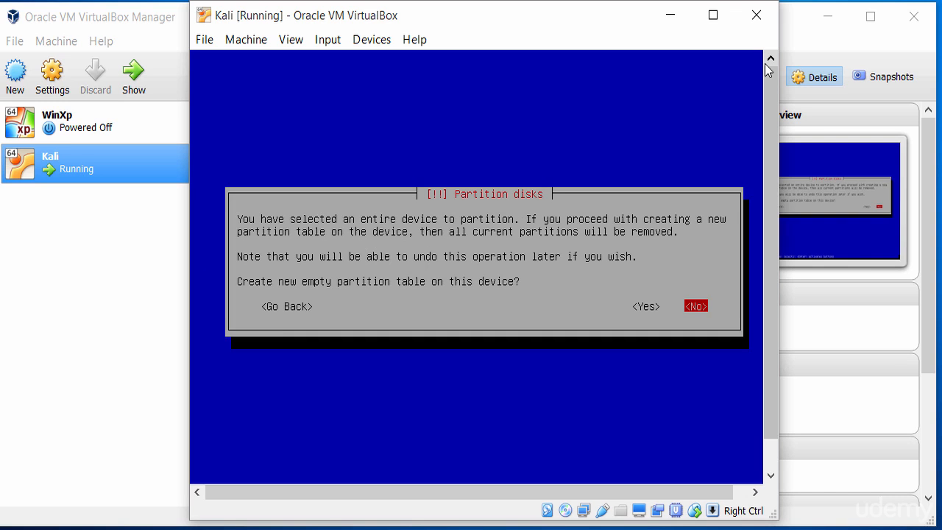
pyautogui.press('Left')
pyautogui.press('Return')
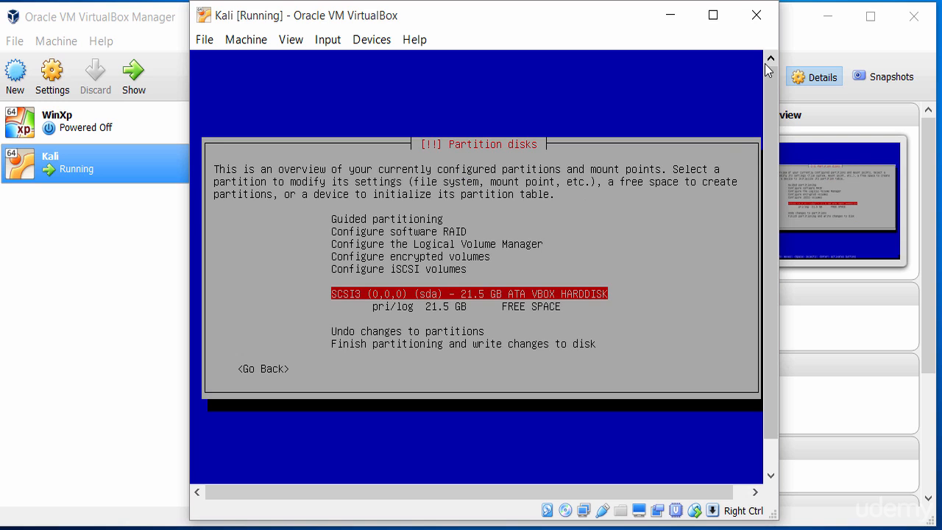
# - Start a new partition in the 21.5 GB free space of the SCSI3 (sda) disk
pyautogui.press('Up')
pyautogui.press('Down')
pyautogui.press('Down')
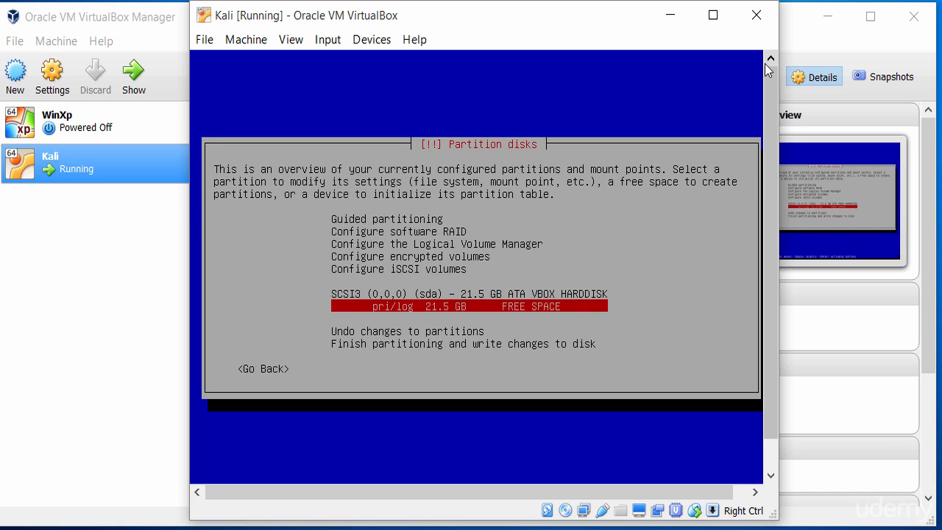
pyautogui.press('Up')
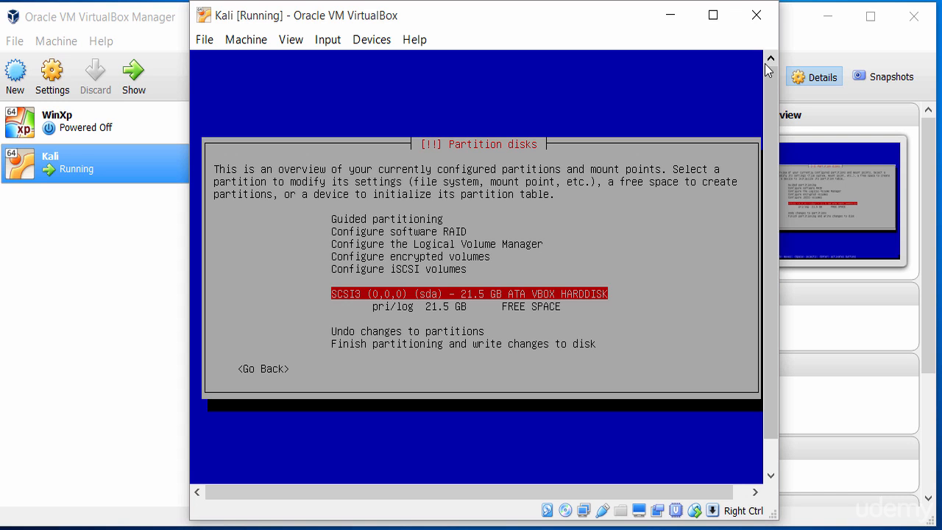
pyautogui.press('Down')
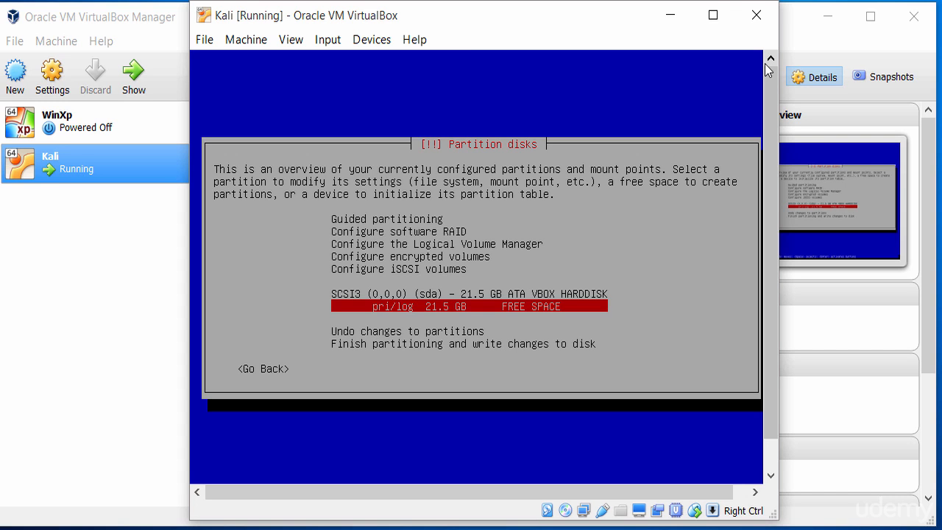
pyautogui.press('Return')
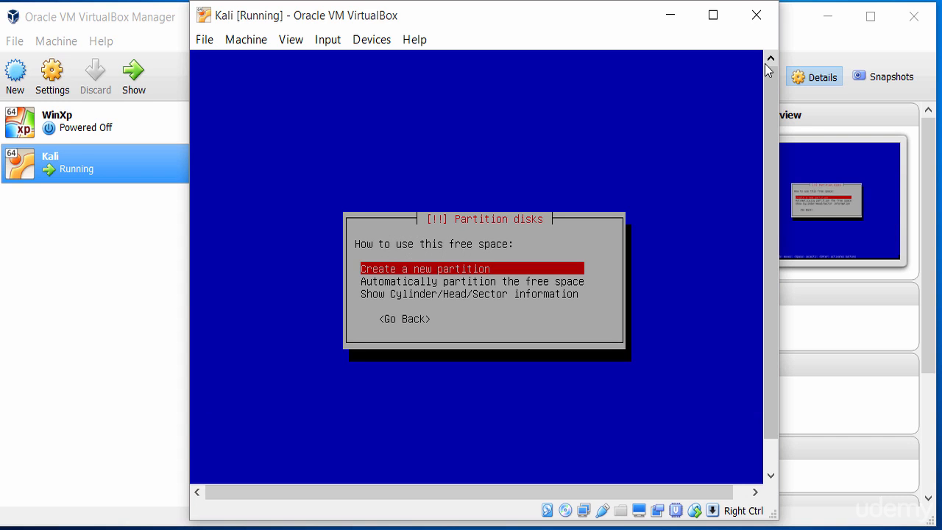
pyautogui.press('Return')
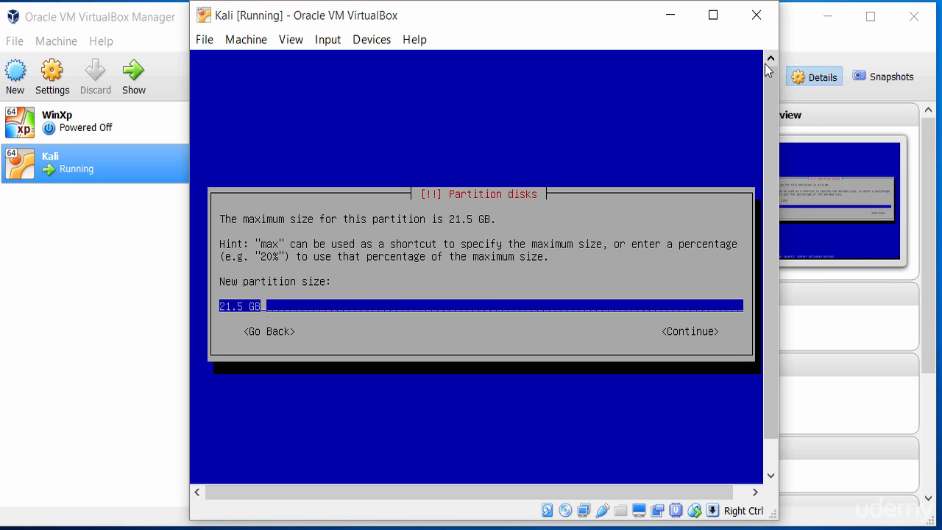
# - Set the new partition's size to 500 MB, with type Primary and its location at the Beginning of the available space
pyautogui.press('Left')
pyautogui.press('Left')
pyautogui.press('Left')
pyautogui.press('Left')
pyautogui.press('Left')
pyautogui.press('Delete')
pyautogui.press('Delete')
pyautogui.press('BackSpace')
pyautogui.press('BackSpace')
pyautogui.write('500')
pyautogui.press('Right')
pyautogui.press('Right')
pyautogui.press('Right')
pyautogui.press('BackSpace')
pyautogui.press('BackSpace')
pyautogui.write('MB')
pyautogui.press('Tab')
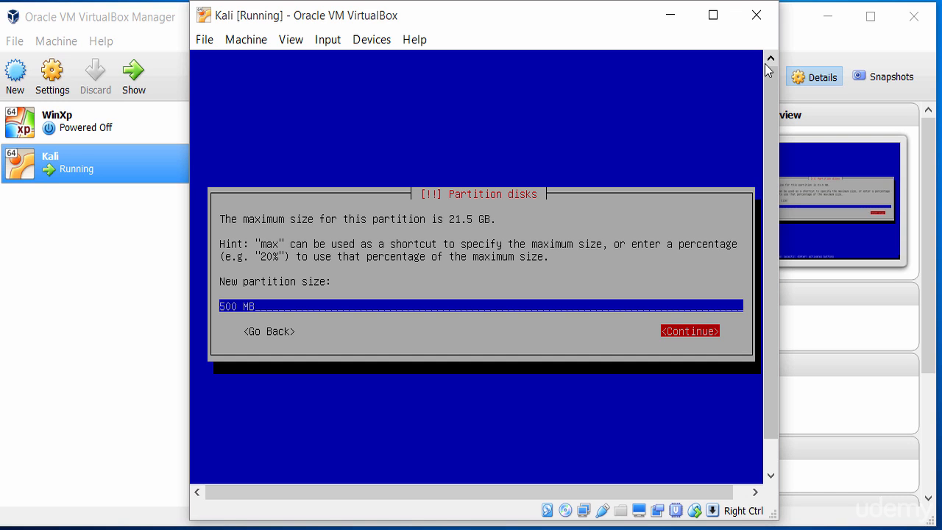
pyautogui.press('Return')
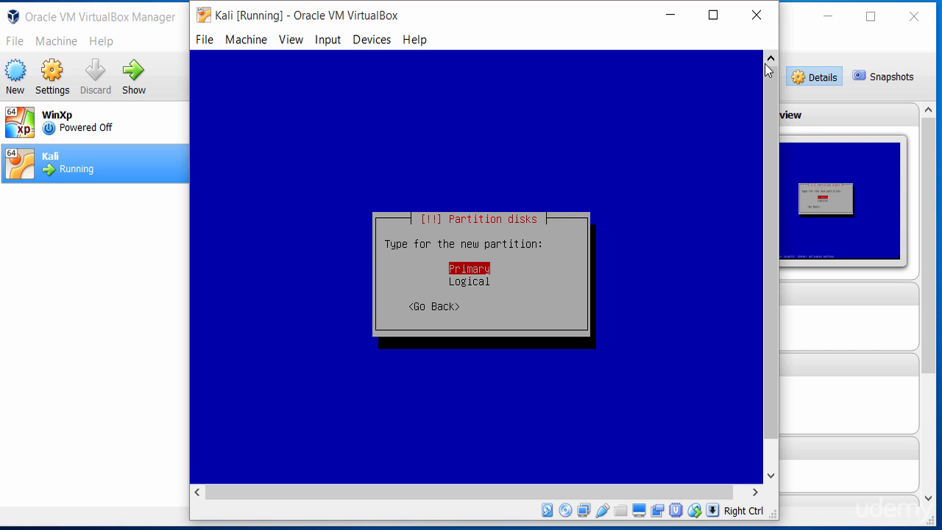
pyautogui.press('Return')
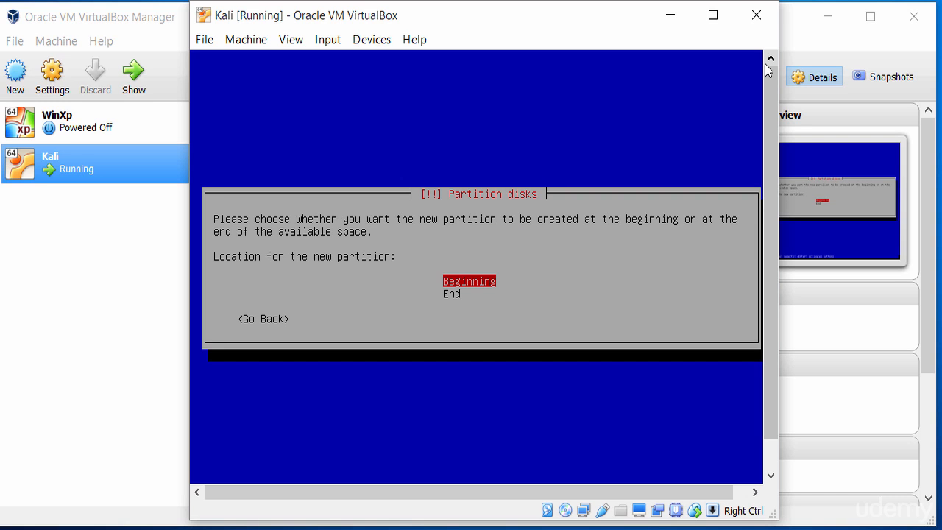
pyautogui.press('Return')
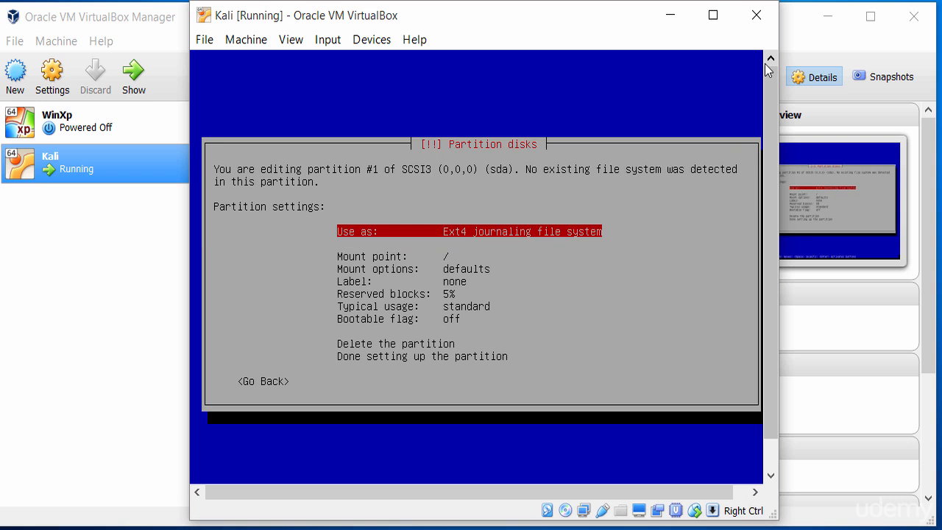
# - Set partition #1 to use the Ext3 journaling file system with /boot as its mount point
pyautogui.press('Return')
pyautogui.press('Down')
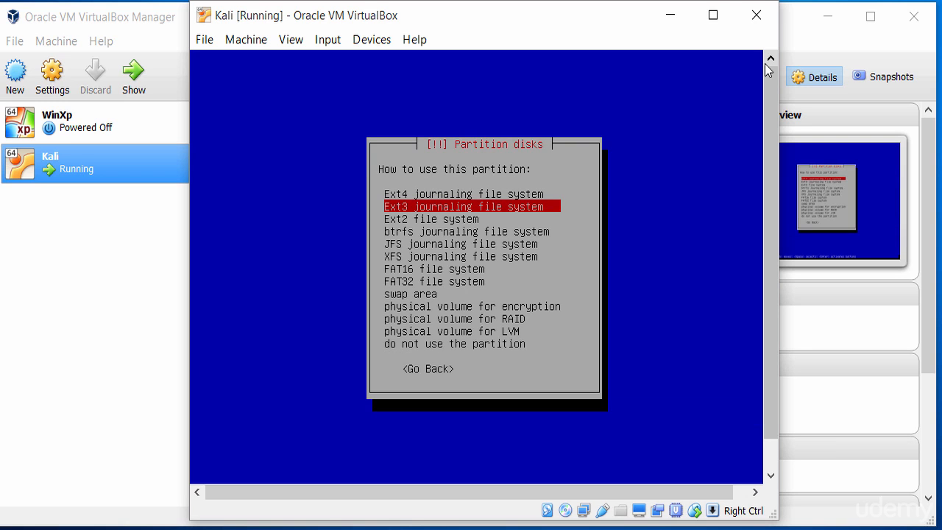
pyautogui.press('Return')
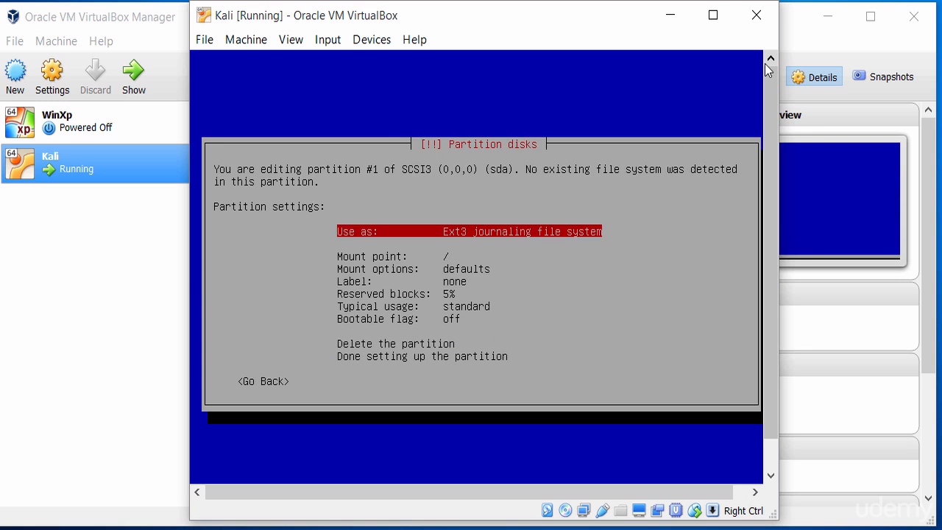
pyautogui.press('Down')
pyautogui.press('Return')
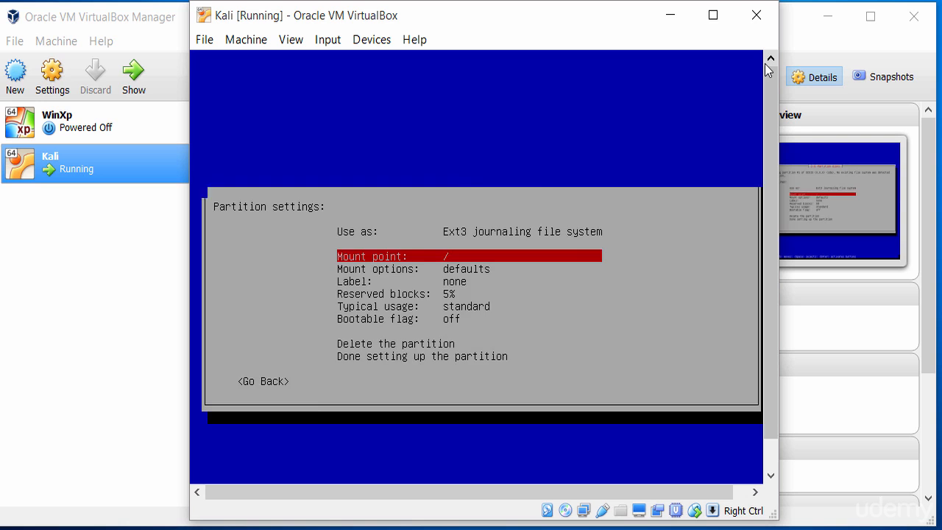
pyautogui.press('Down')
pyautogui.press('Return')
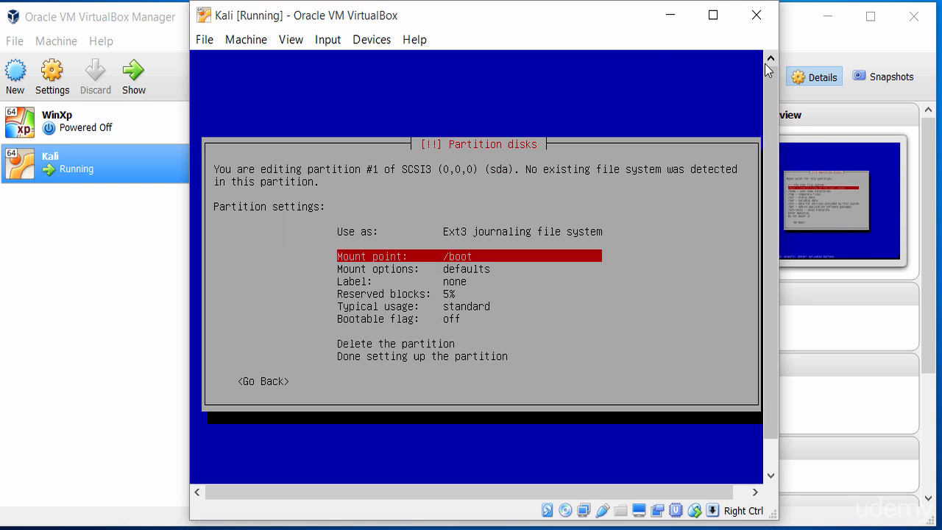
# - Review the remaining settings of partition #1, from the mount options through the bootable flag
pyautogui.press('Down')
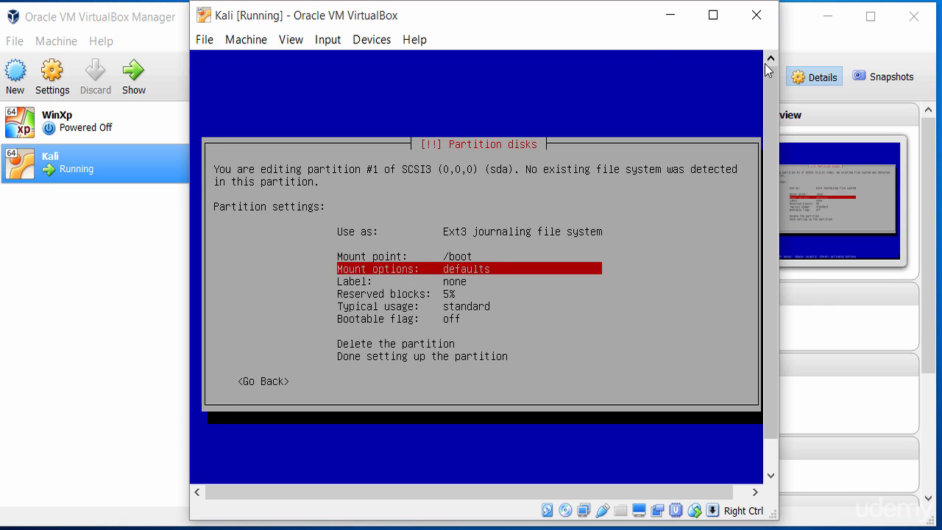
pyautogui.press('Down')
pyautogui.press('Down')
pyautogui.press('Down')
pyautogui.press('Down')
pyautogui.press('Down')
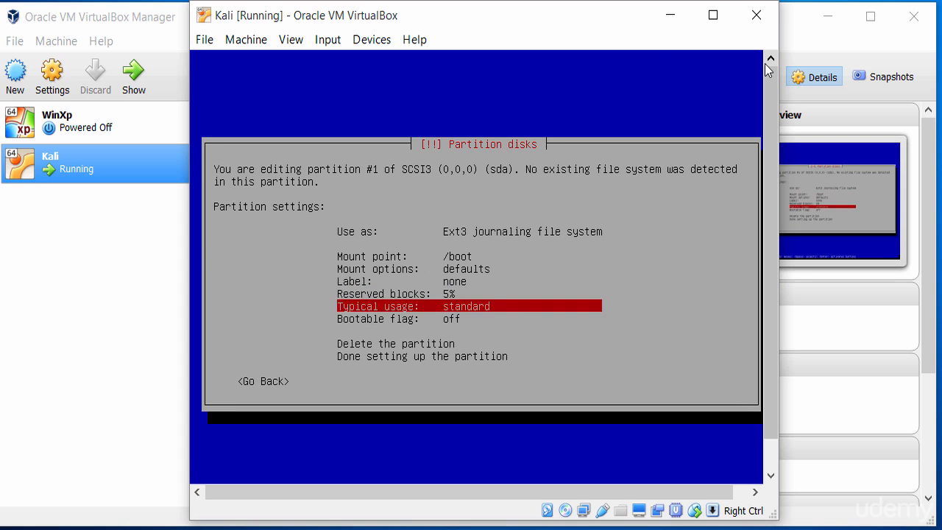
pyautogui.press('Down')
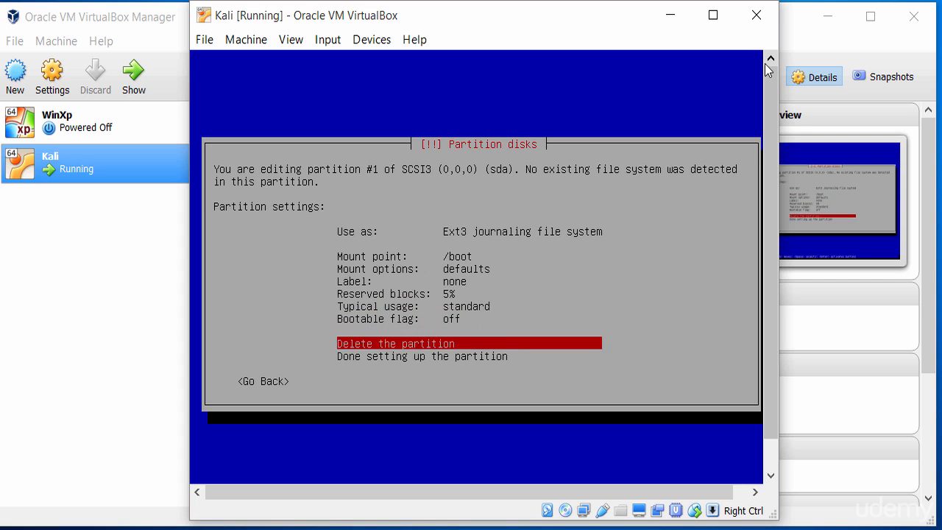
pyautogui.press('Down')
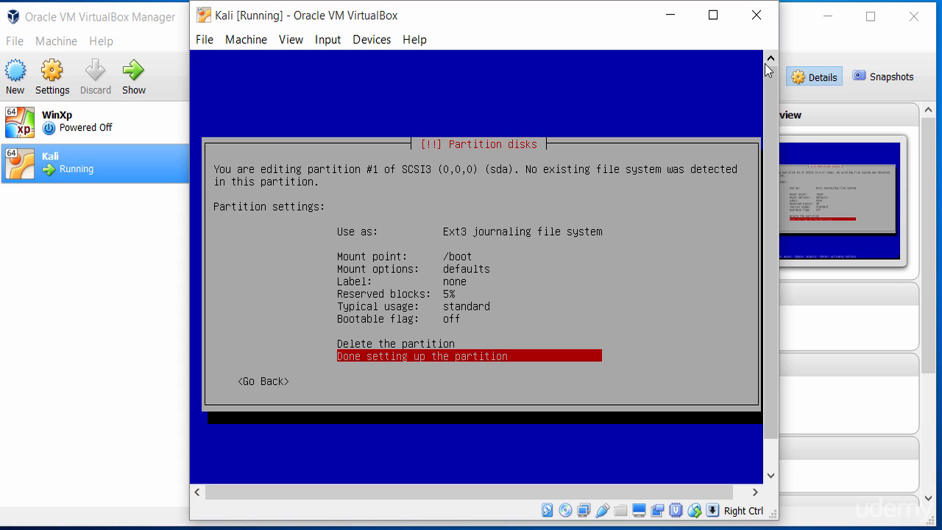
pyautogui.press('Up')
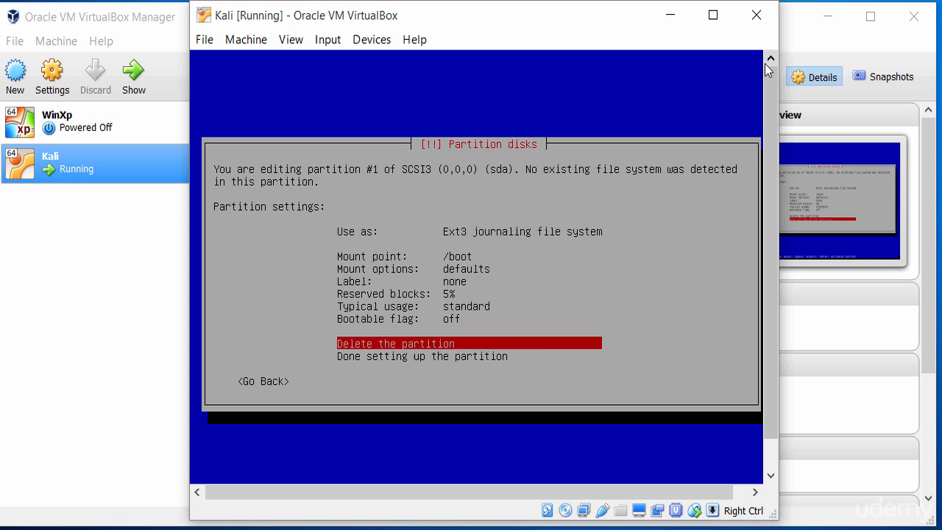
pyautogui.press('Up')
pyautogui.press('Home')
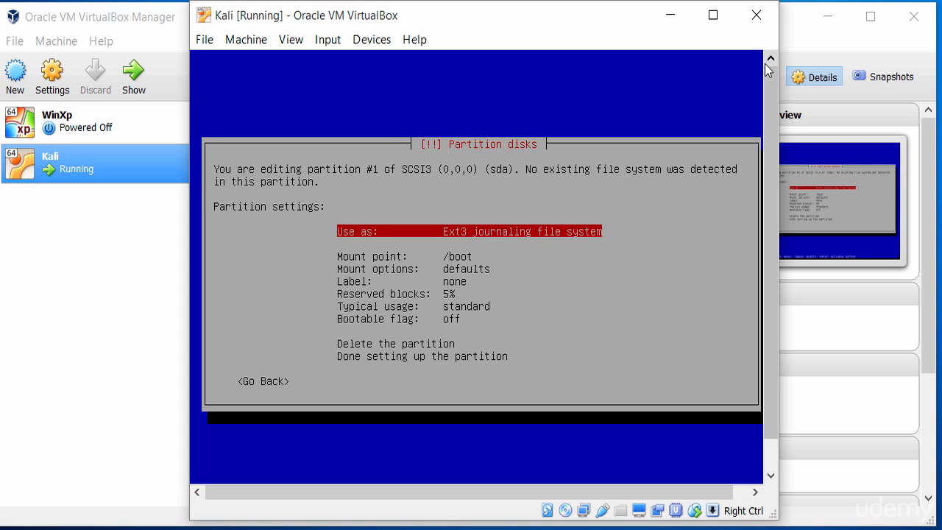
# - Finish setting up the /boot partition and return to the partition overview
pyautogui.press('Down')
pyautogui.press('Down')
pyautogui.press('Down')
pyautogui.press('Down')
pyautogui.press('Down')
pyautogui.press('Down')
pyautogui.press('Down')
pyautogui.press('Down')
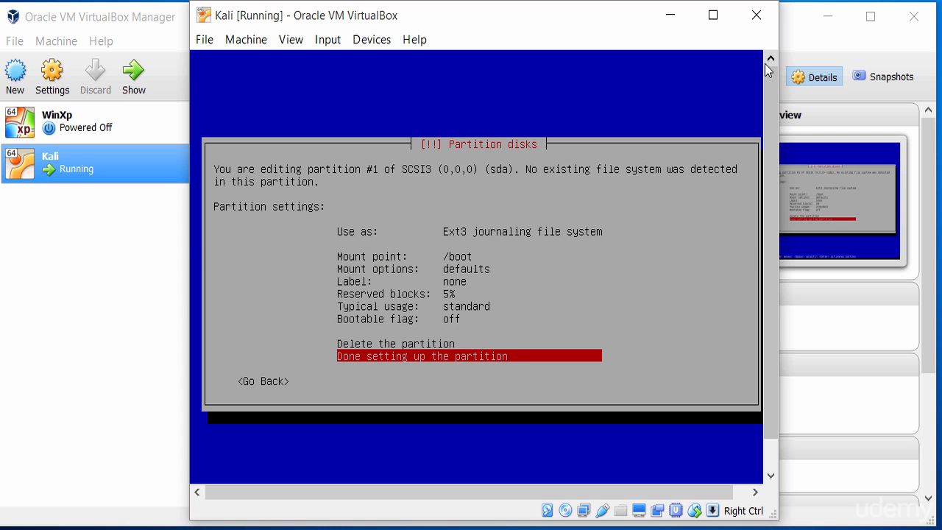
pyautogui.press('Return')
# - Start another new partition in the remaining free space below the /boot partition
pyautogui.press('Down')
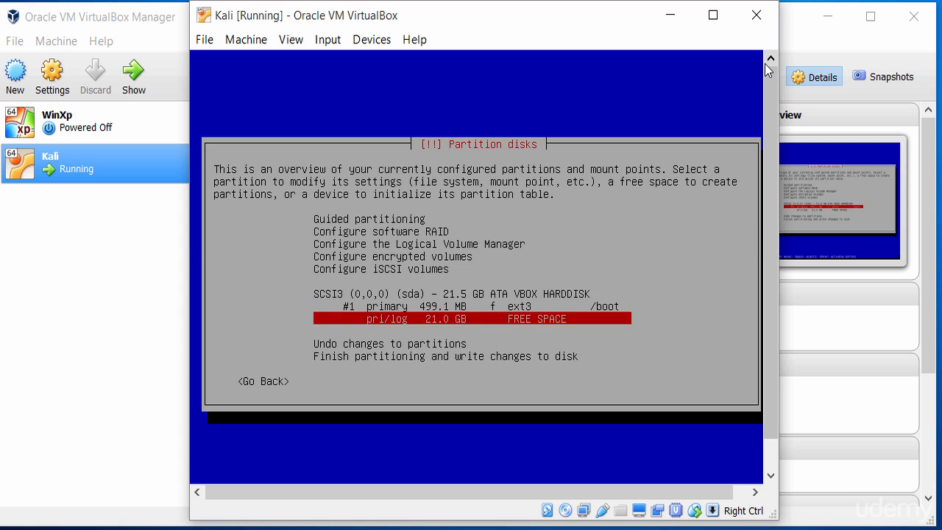
pyautogui.press('Up')
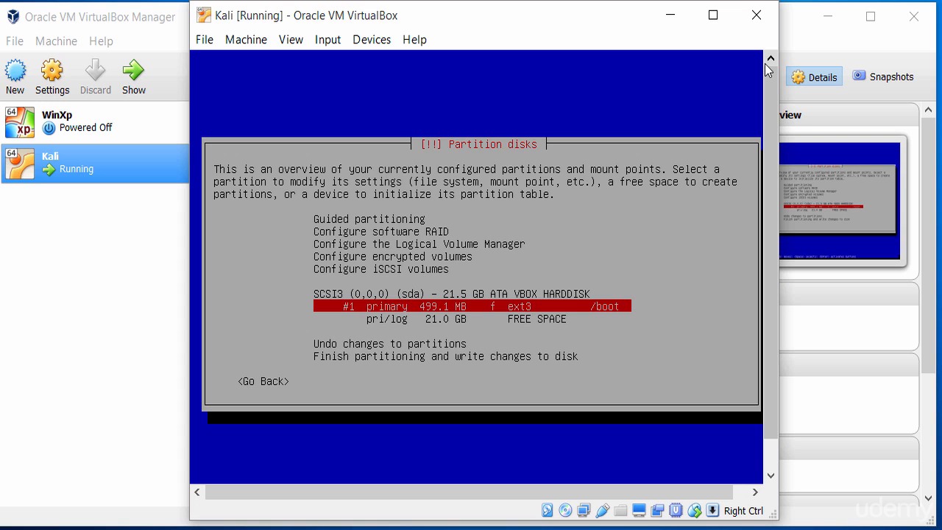
pyautogui.press('Down')
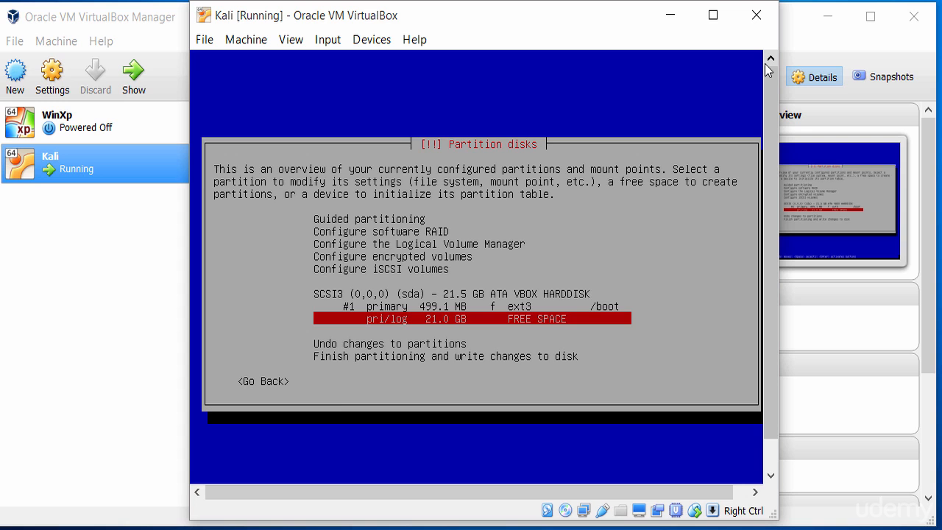
pyautogui.press('Return')
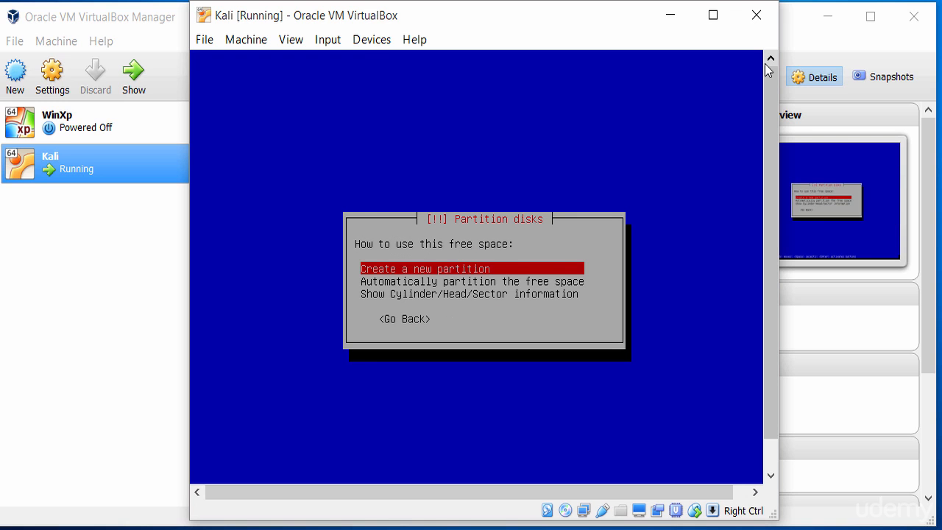
pyautogui.press('Return')
# - Set the second partition's size to 4.0 GB, with type Primary and its location at the Beginning of the available space
pyautogui.press('Left')
pyautogui.press('Left')
pyautogui.press('Left')
pyautogui.press('Left')
pyautogui.press('Left')
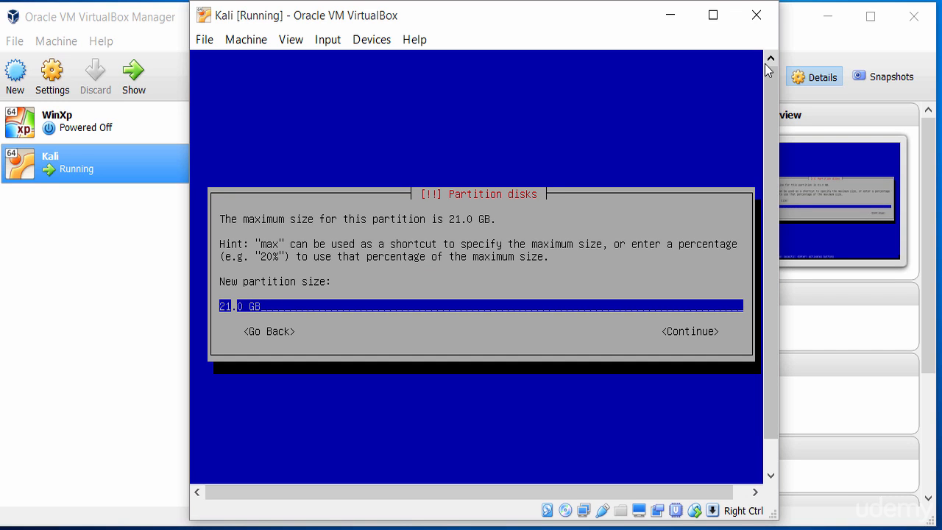
pyautogui.press('BackSpace')
pyautogui.press('BackSpace')
pyautogui.write('4')
pyautogui.press('Right')
pyautogui.press('Right')
pyautogui.press('Right')
pyautogui.press('Right')
pyautogui.press('Right')
pyautogui.press('Tab')
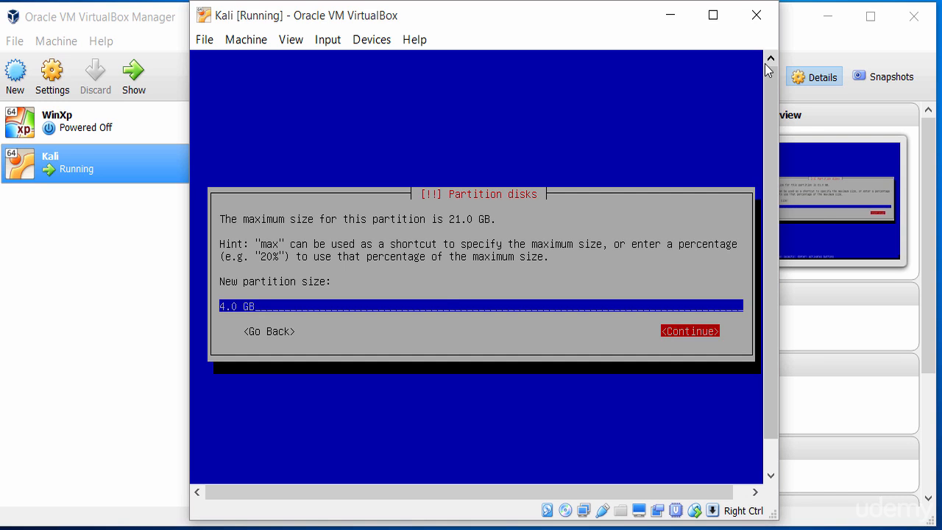
pyautogui.press('Return')
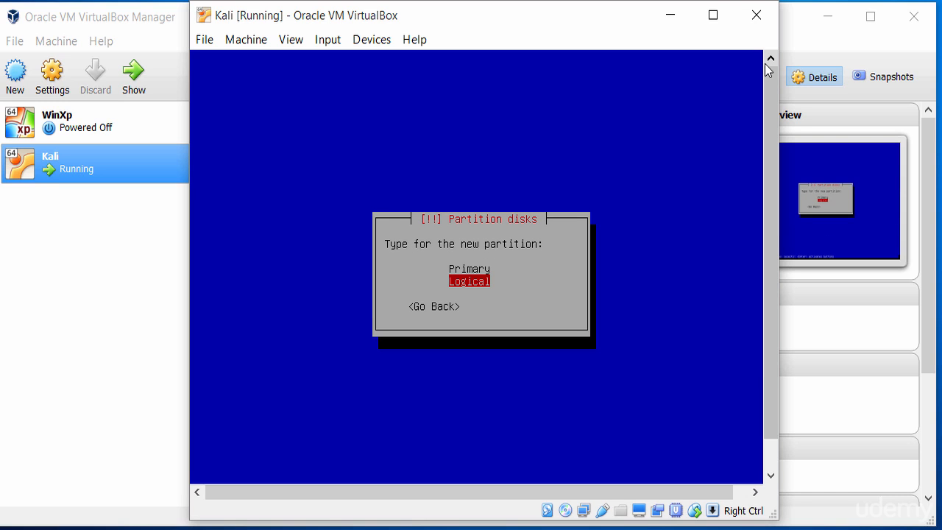
pyautogui.press('Up')
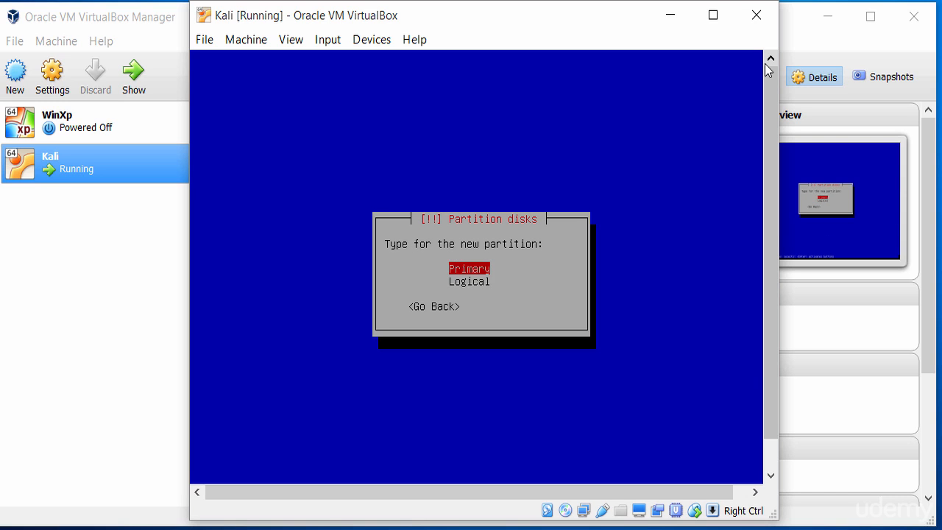
pyautogui.press('Return')
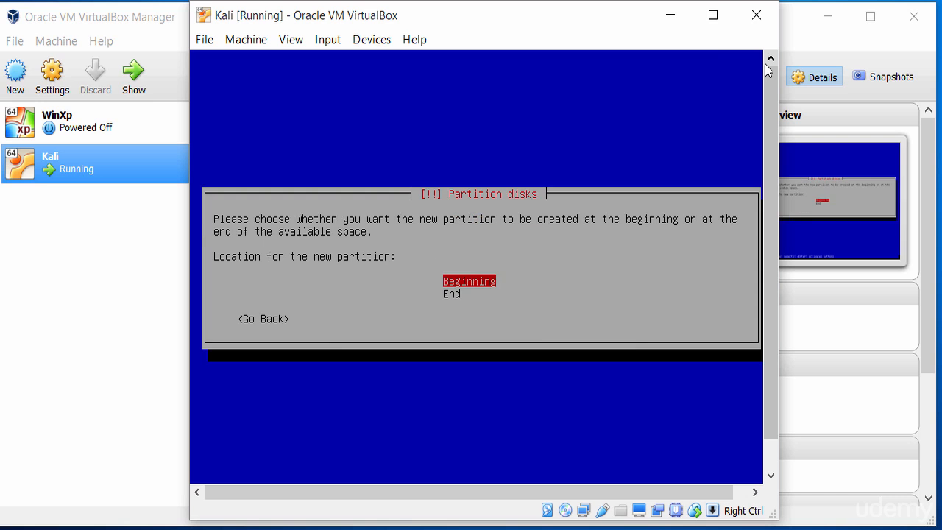
pyautogui.press('Return')
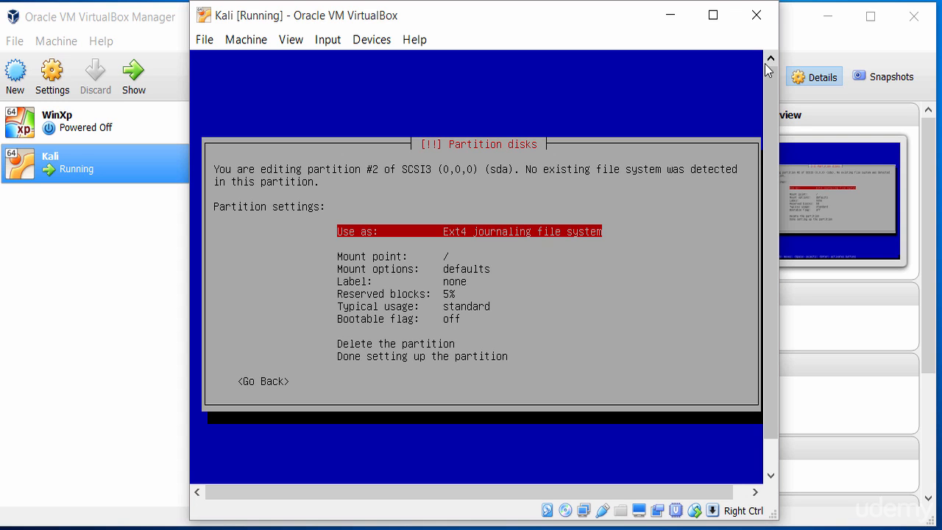
# - Set the mount point of partition #2 to "Do not mount it"
pyautogui.press('Down')
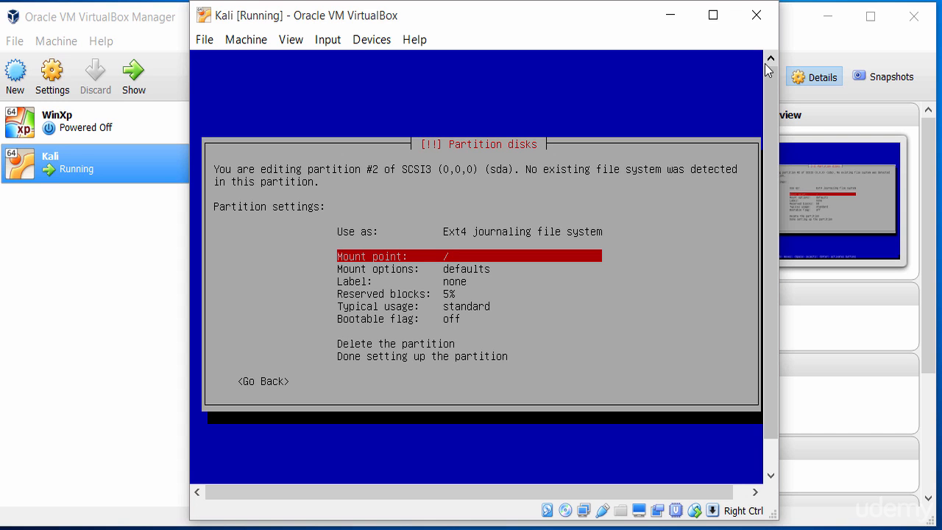
pyautogui.press('Return')
pyautogui.press('Down')
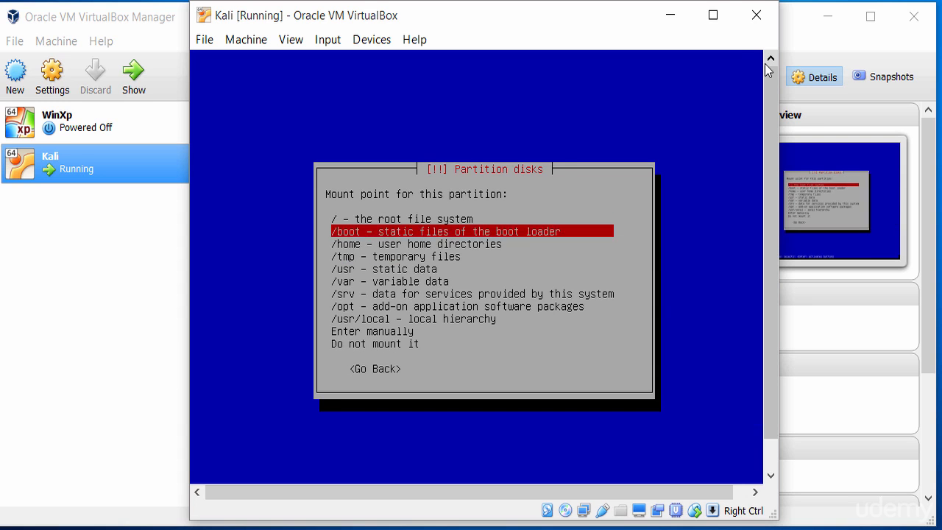
pyautogui.press('Down')
pyautogui.press('Down')
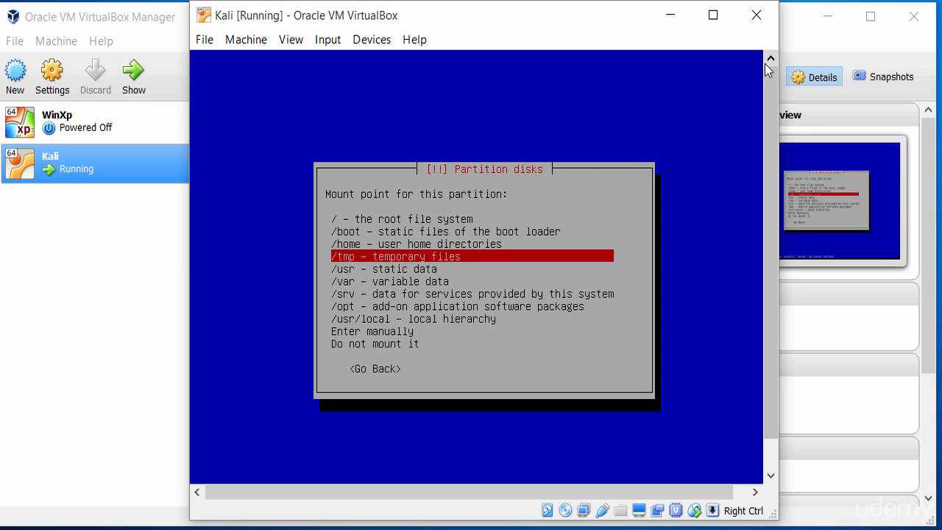
pyautogui.press('Down')
pyautogui.press('Down')
pyautogui.press('Down')
pyautogui.press('Down')
pyautogui.press('Down')
pyautogui.press('Down')
pyautogui.press('Down')
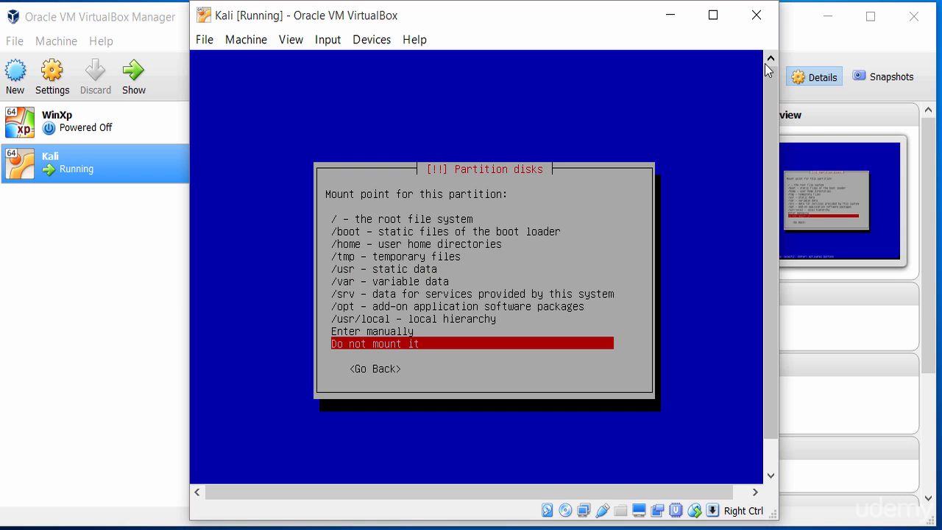
pyautogui.press('Return')
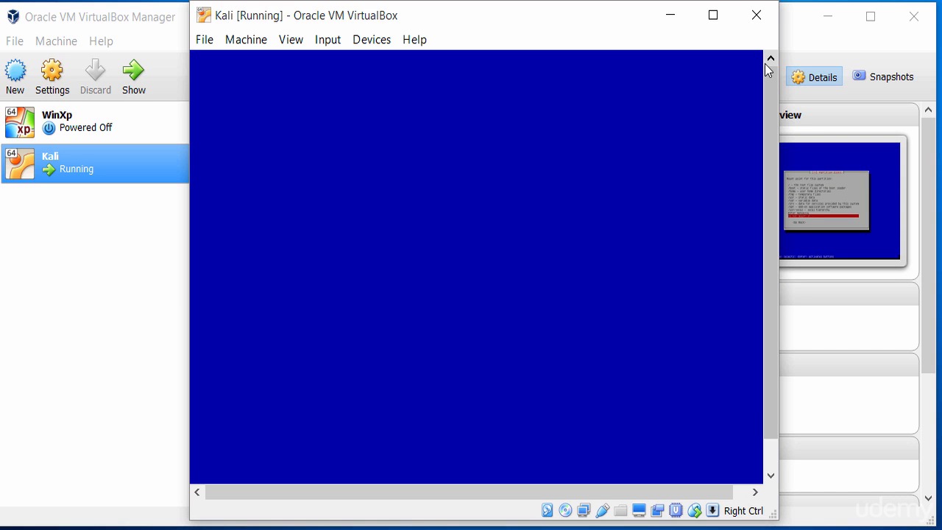
# - Set partition #2 to be used as swap area
pyautogui.press('Down')
pyautogui.press('Up')
pyautogui.press('Up')
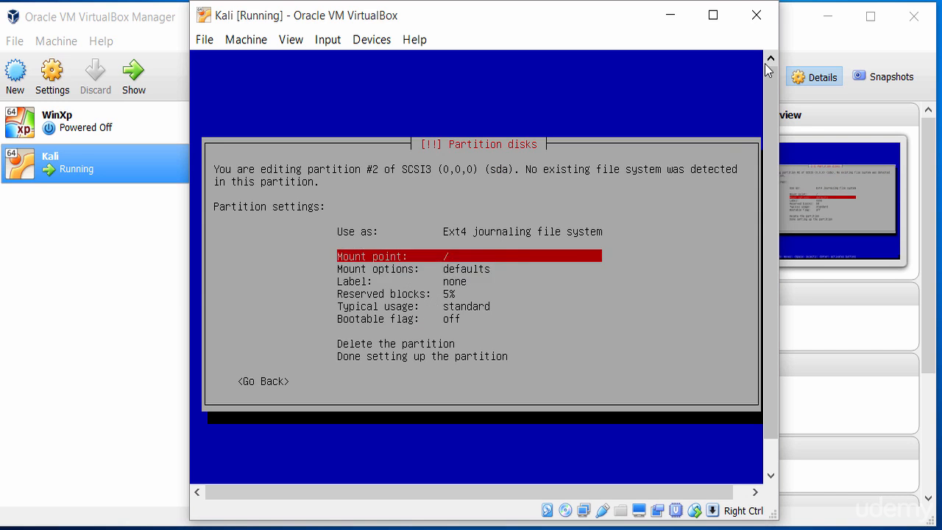
pyautogui.press('Return')
pyautogui.press('Up')
pyautogui.press('Return')
pyautogui.press('Down')
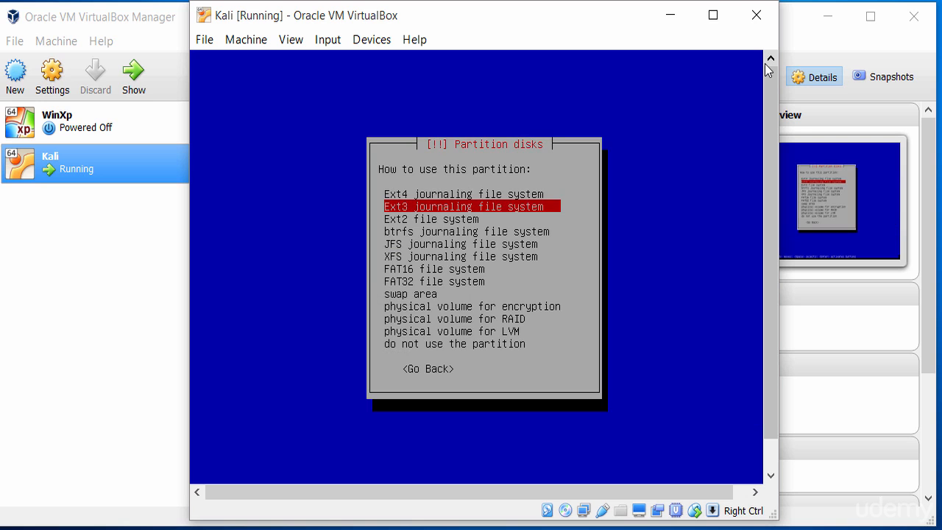
pyautogui.press('Down')
pyautogui.press('Down')
pyautogui.press('Down')
pyautogui.press('Down')
pyautogui.press('Down')
pyautogui.press('Down')
pyautogui.press('Down')
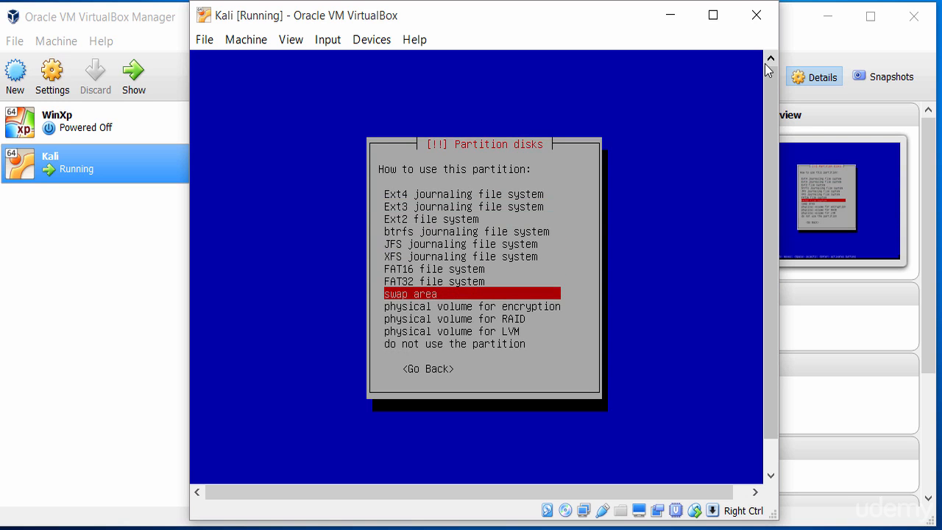
pyautogui.press('Return')
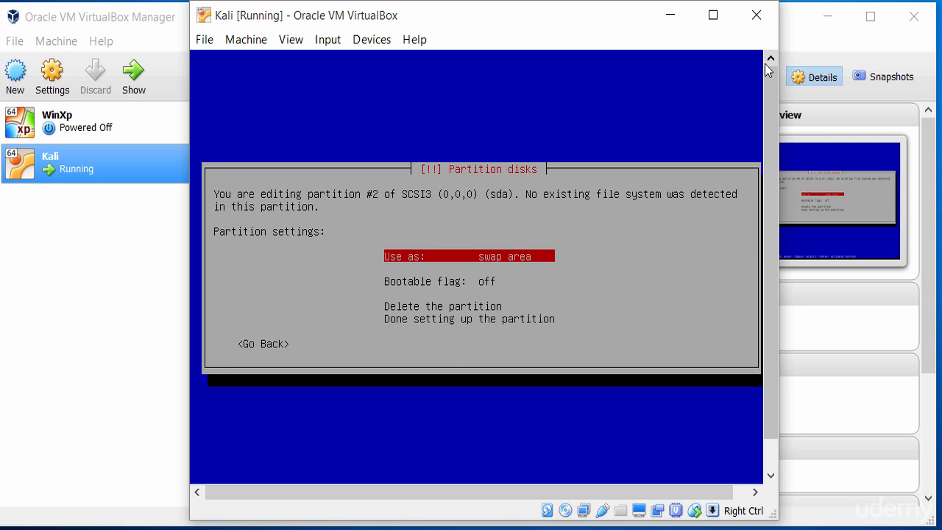
# - Finish setting up the swap partition and return to the partition overview
pyautogui.press('Down')
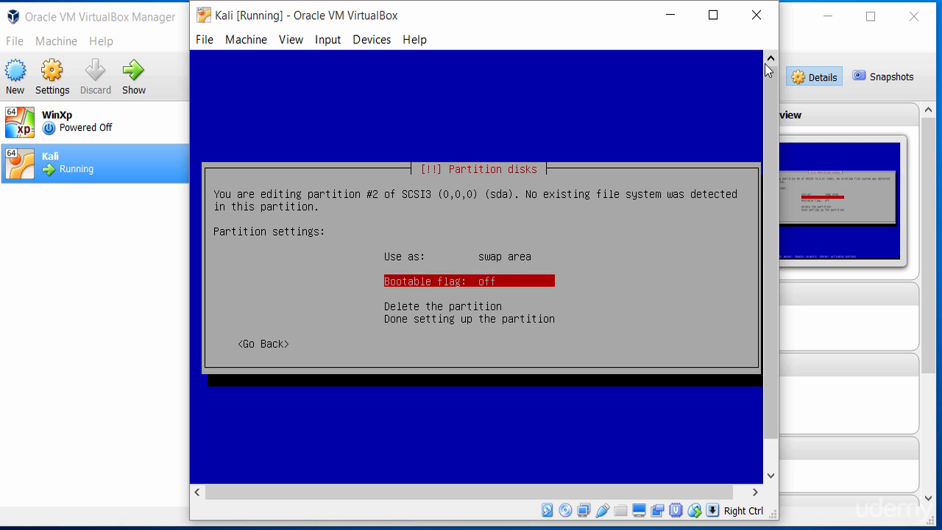
pyautogui.press('Up')
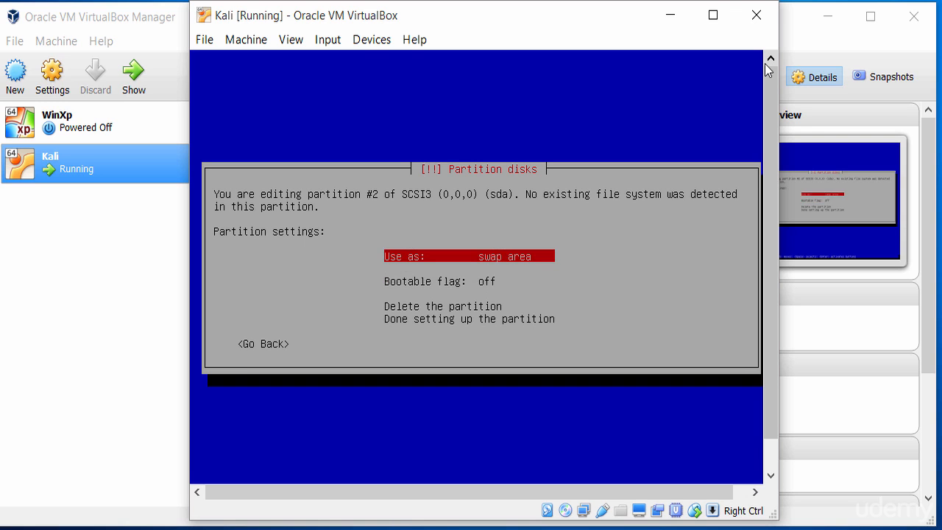
pyautogui.press('Down')
pyautogui.press('Down')
pyautogui.press('Down')
pyautogui.press('Down')
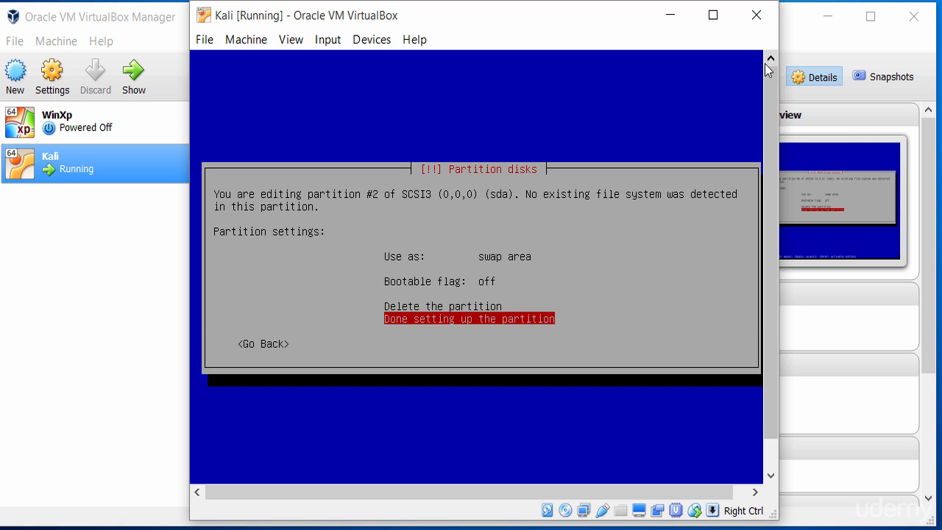
pyautogui.press('Return')
# - Start a new partition in the free space remaining below the swap partition
pyautogui.press('Up')
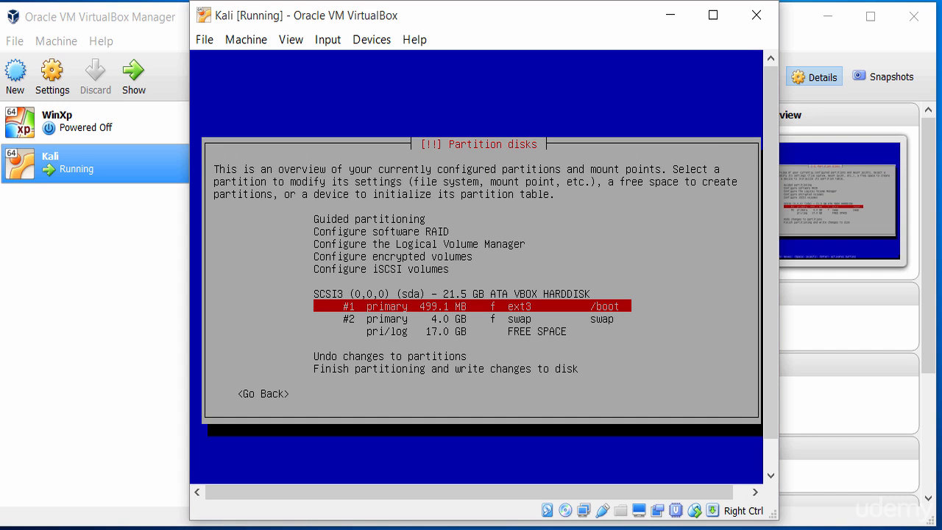
pyautogui.press('Down')
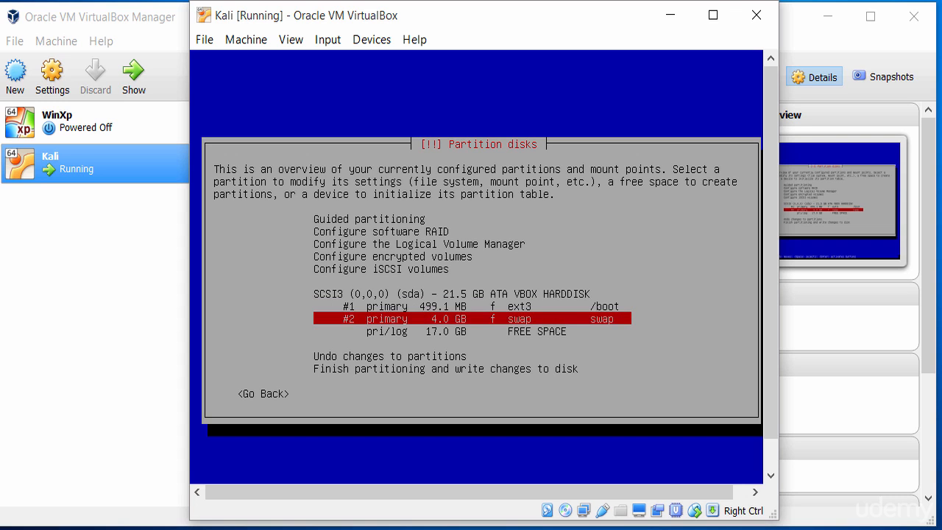
pyautogui.press('Down')
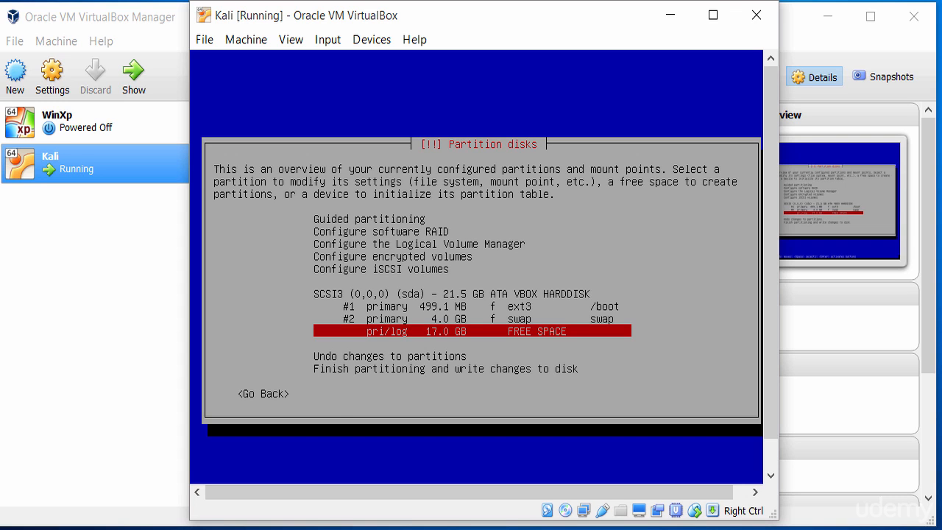
pyautogui.press('Return')
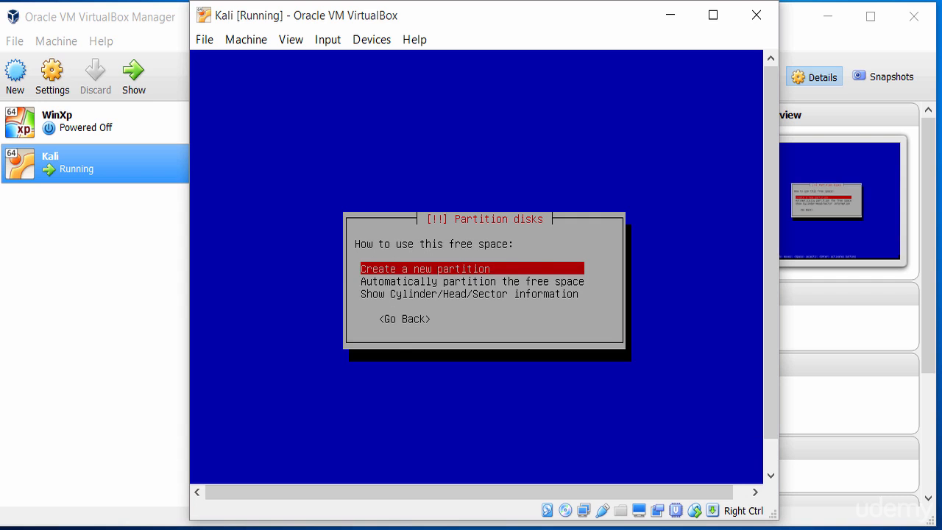
pyautogui.press('Down')
pyautogui.press('Up')
pyautogui.press('Return')
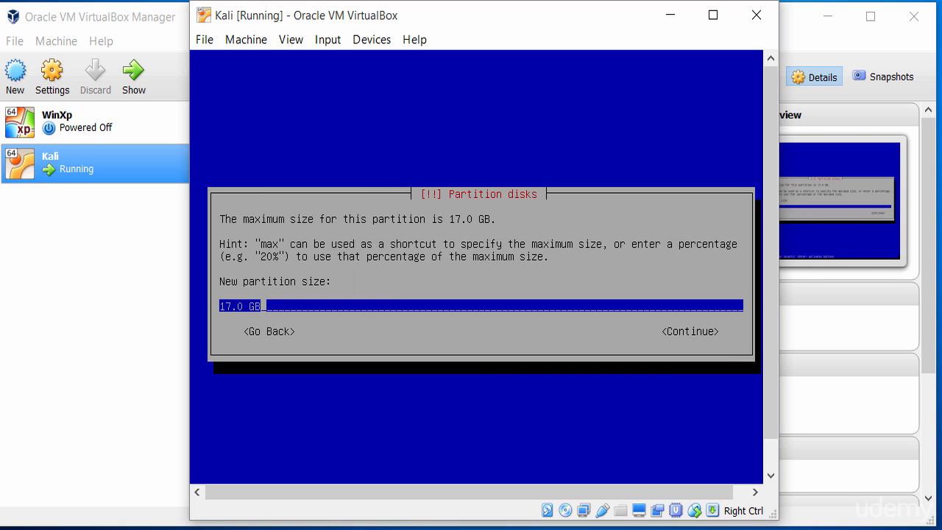
# - Accept 17.0 GB as the third partition's size and make its type Primary
pyautogui.press('Tab')
pyautogui.press('Return')
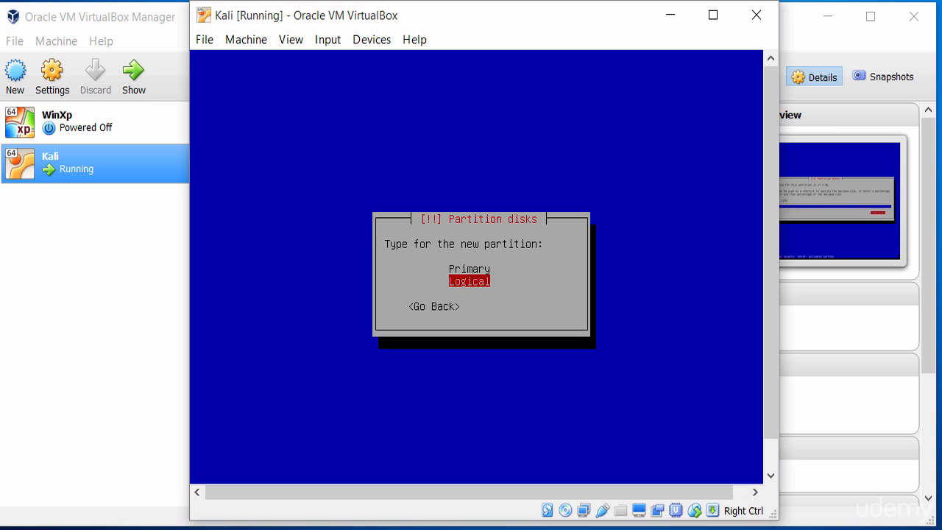
pyautogui.press('Up')
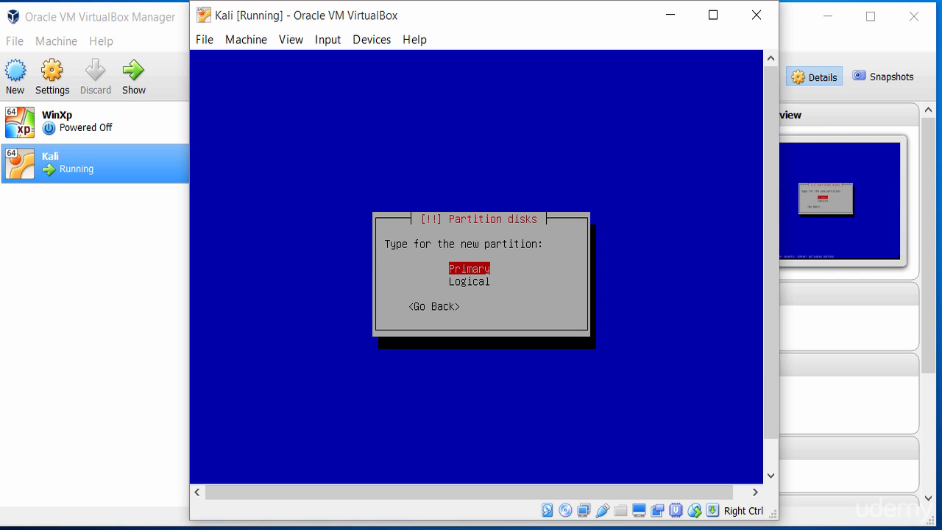
pyautogui.press('Return')
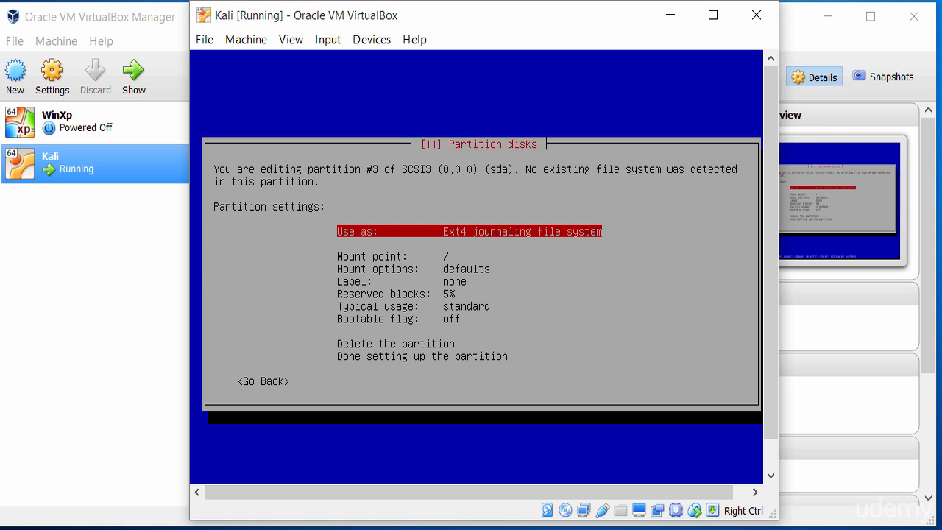
# - Review partition #3's settings, including its file system, mount point, mount options, label and reserved blocks
pyautogui.press('Down')
pyautogui.press('Up')
pyautogui.press('Down')
pyautogui.press('Down')
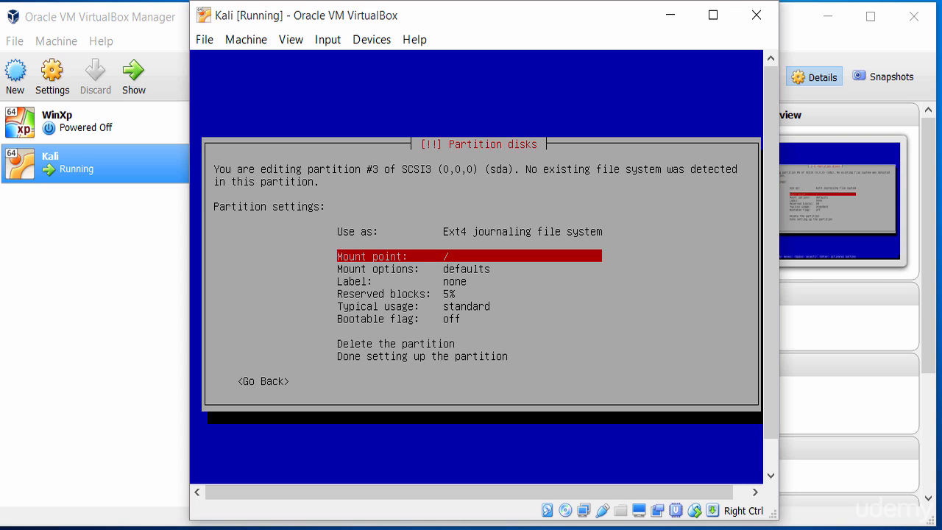
pyautogui.press('Down')
pyautogui.press('Down')
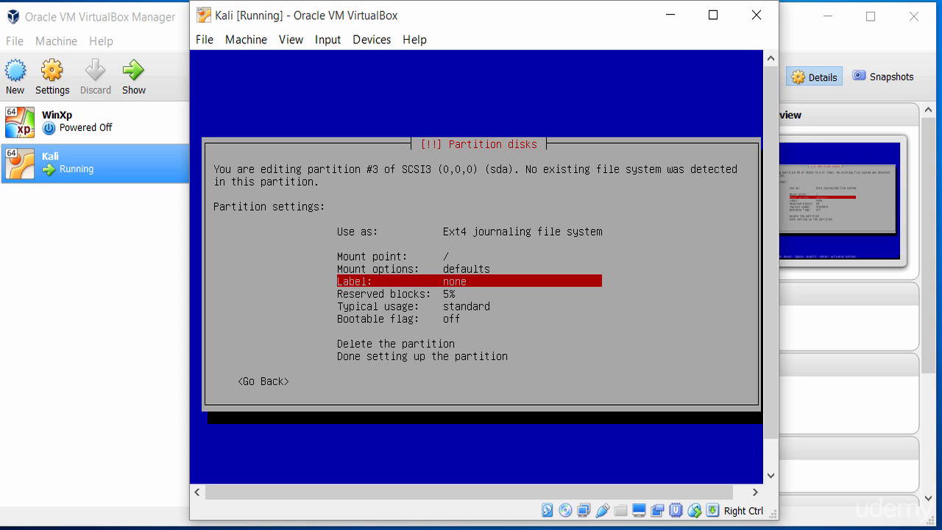
pyautogui.press('Down')
pyautogui.press('Up')
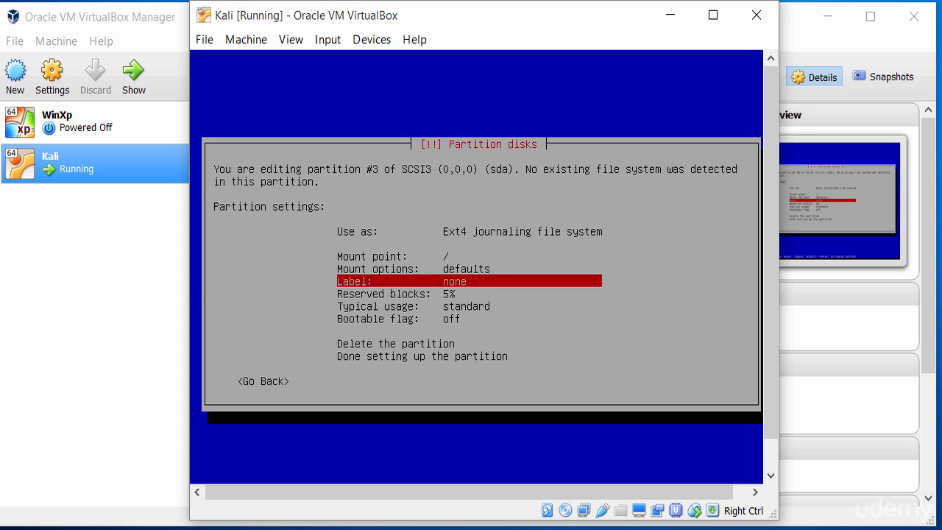
pyautogui.press('Up')
pyautogui.press('Up')
pyautogui.press('Down')
pyautogui.press('Down')
pyautogui.press('Down')
pyautogui.press('Down')
pyautogui.press('Up')
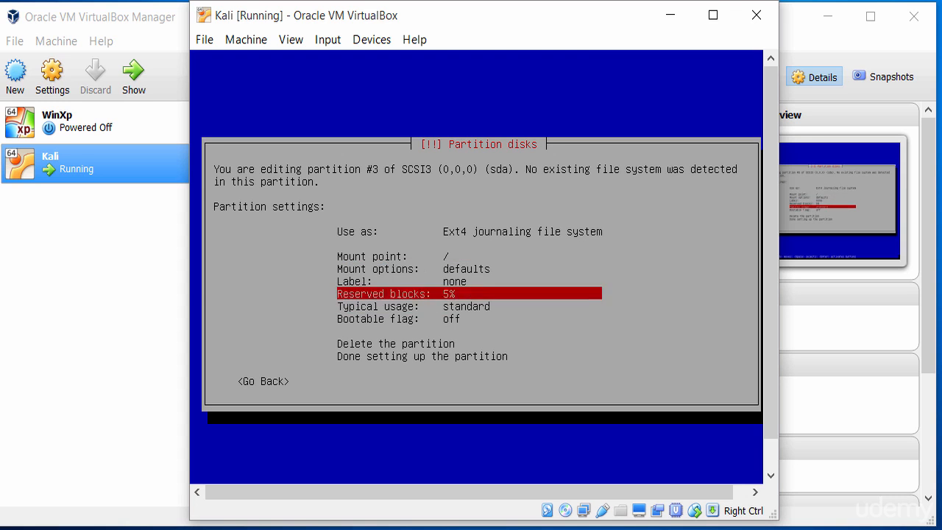
pyautogui.press('Up')
pyautogui.press('Up')
pyautogui.press('Up')
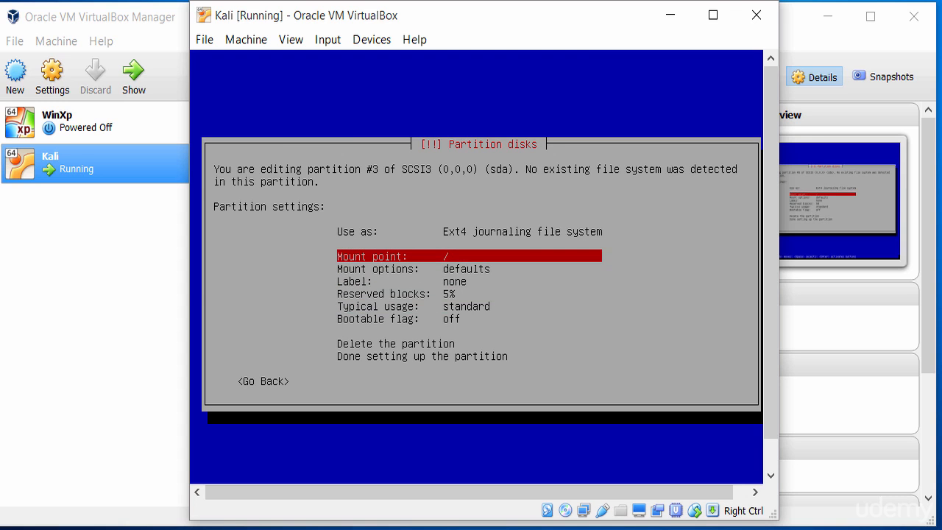
# - Finish setting up partition #3 with its default settings and return to the partition overview
pyautogui.press('Down')
pyautogui.press('Down')
pyautogui.press('Down')
pyautogui.press('Down')
pyautogui.press('Down')
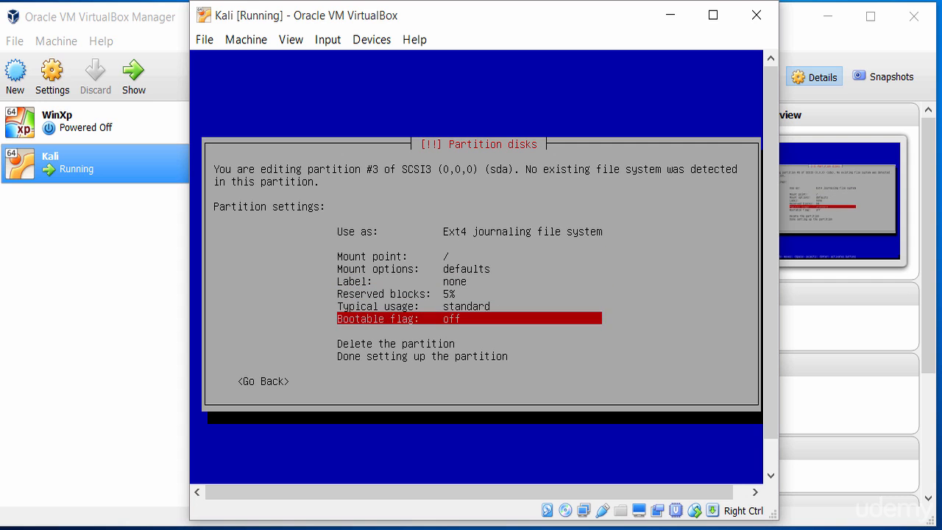
pyautogui.press('Down')
pyautogui.press('Down')
pyautogui.press('Down')
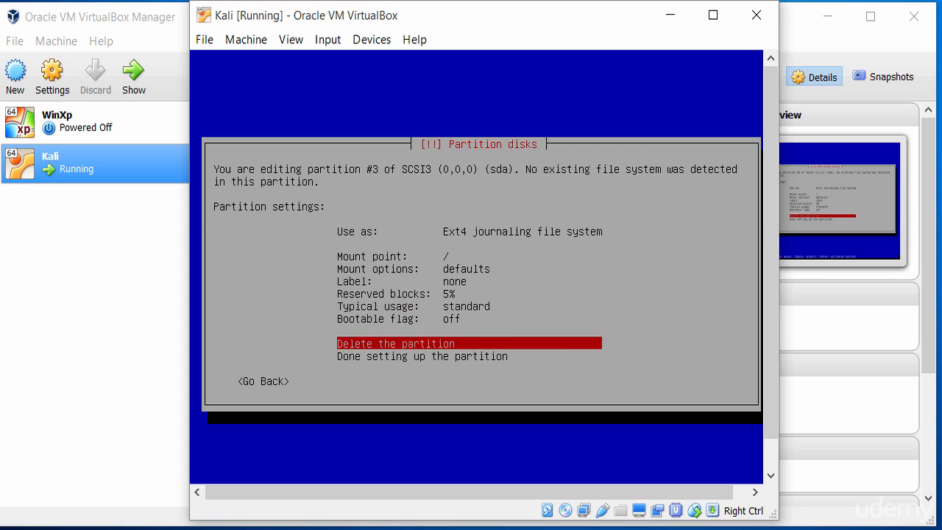
pyautogui.press('Return')
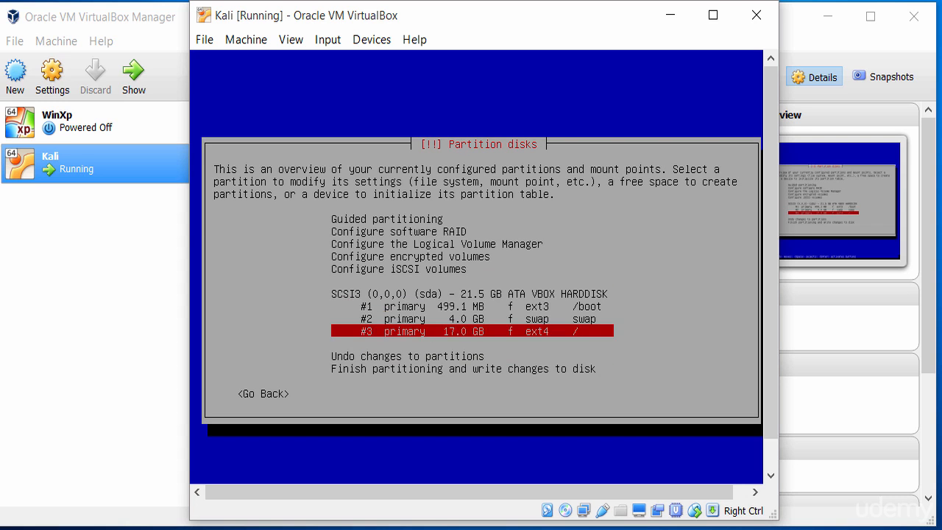
# - Check the three configured partitions, then finish partitioning and confirm writing the changes to disk
pyautogui.press('Up')
pyautogui.press('Up')
pyautogui.press('Up')
pyautogui.press('Down')
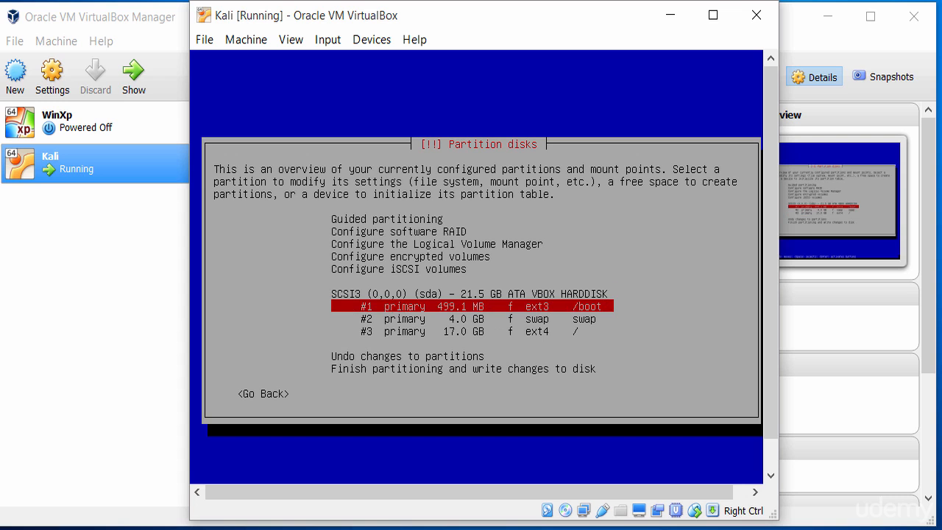
pyautogui.press('Down')
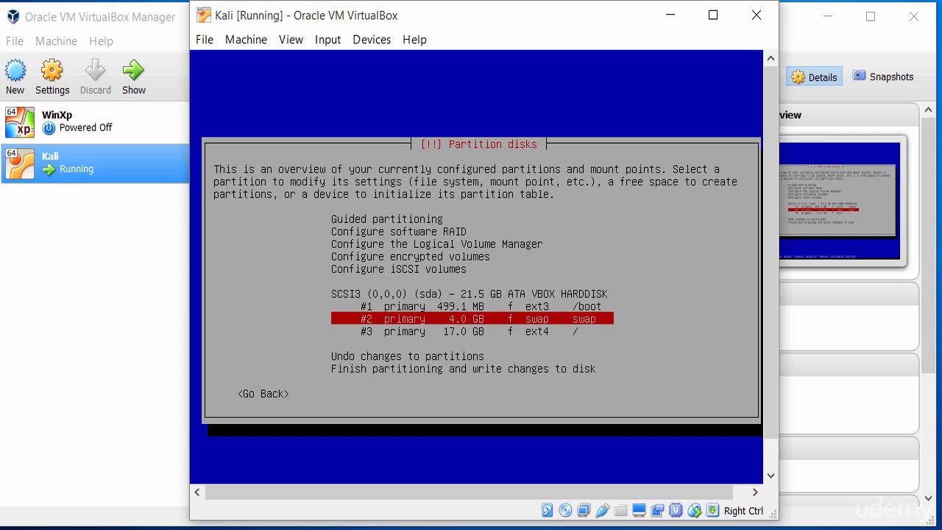
pyautogui.press('Down')
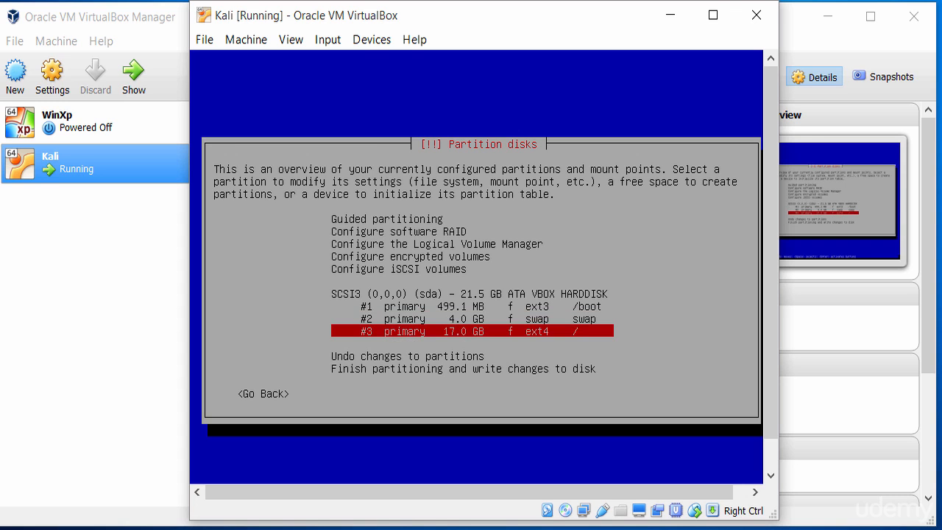
pyautogui.press('Down')
pyautogui.press('Down')
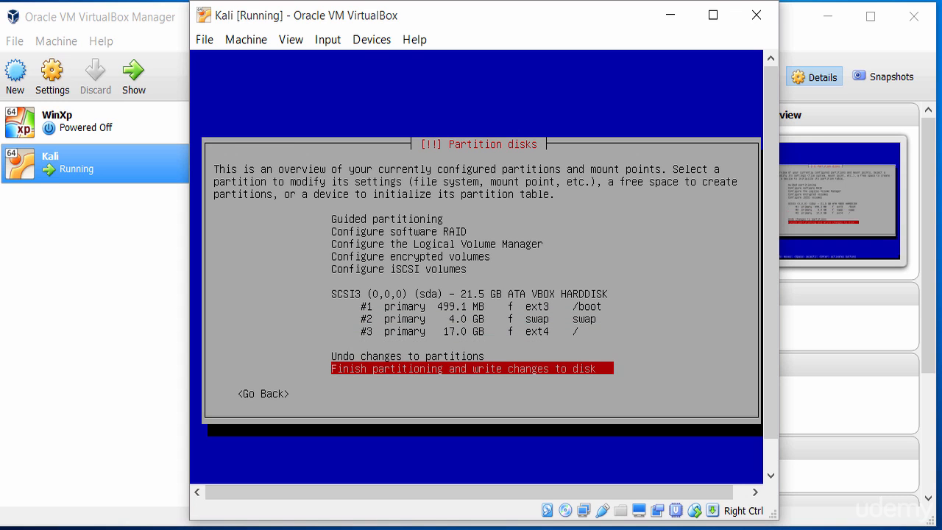
pyautogui.press('Return')
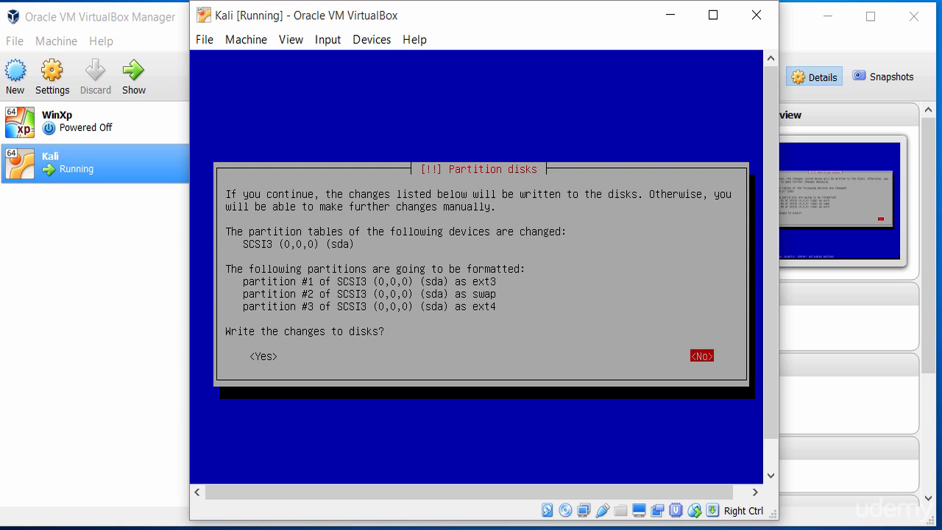
pyautogui.press('Left')
pyautogui.press('Return')
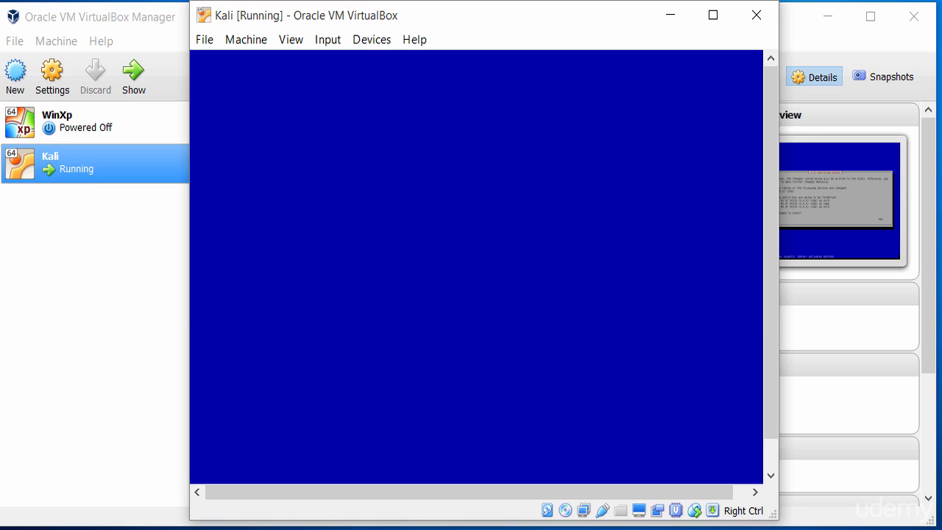